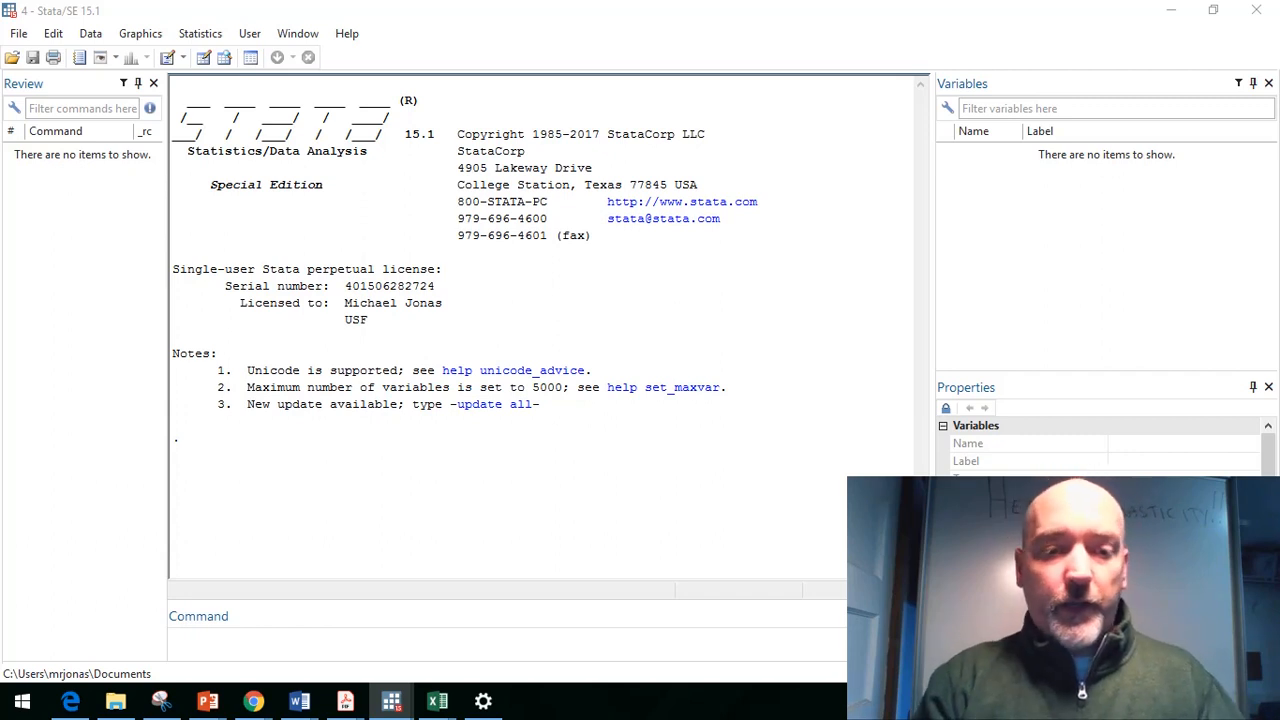
Step: Load the wage1 dataset with the bcuse command
{"action": "left_click", "coordinate": [332, 647]}
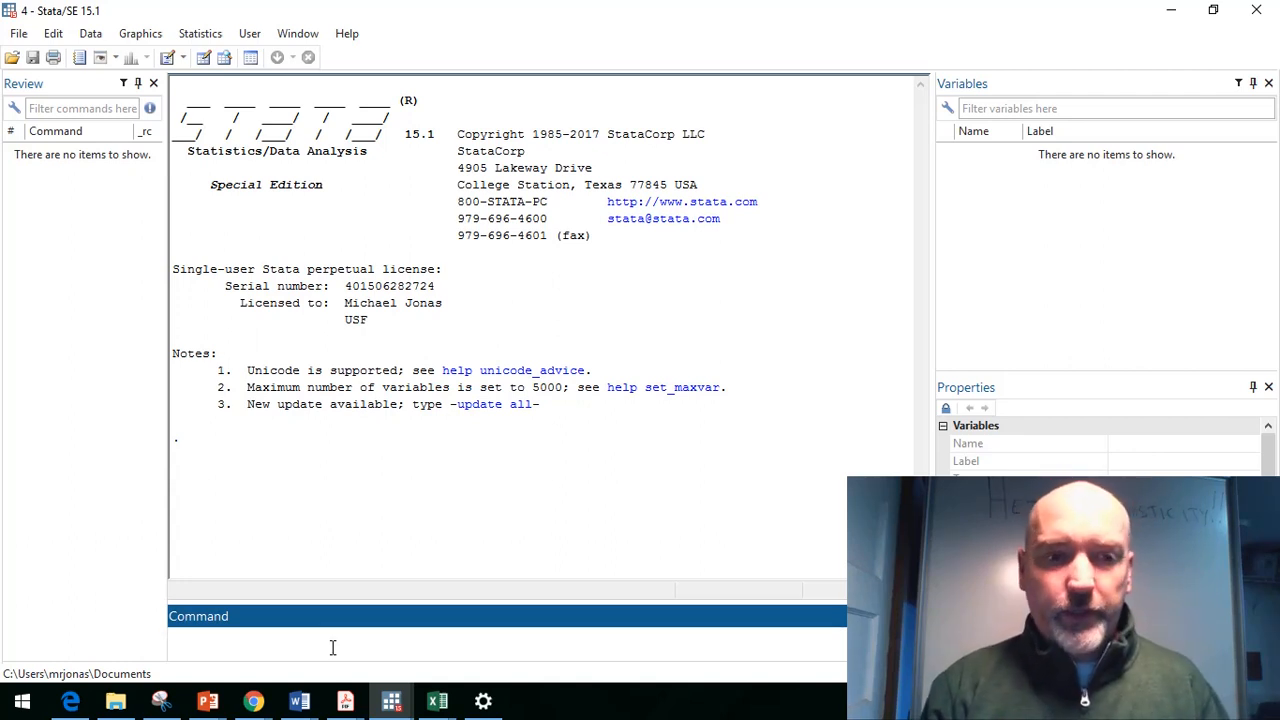
{"action": "type", "text": "b"}
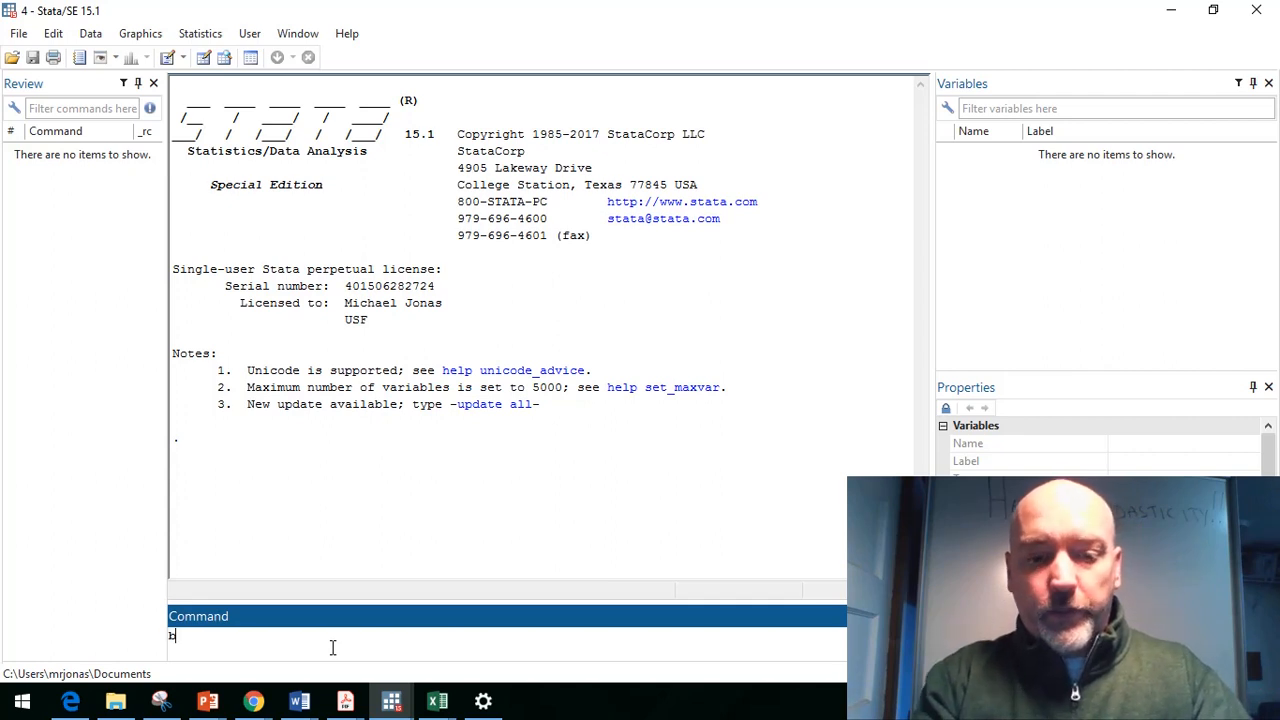
{"action": "type", "text": "cuse"}
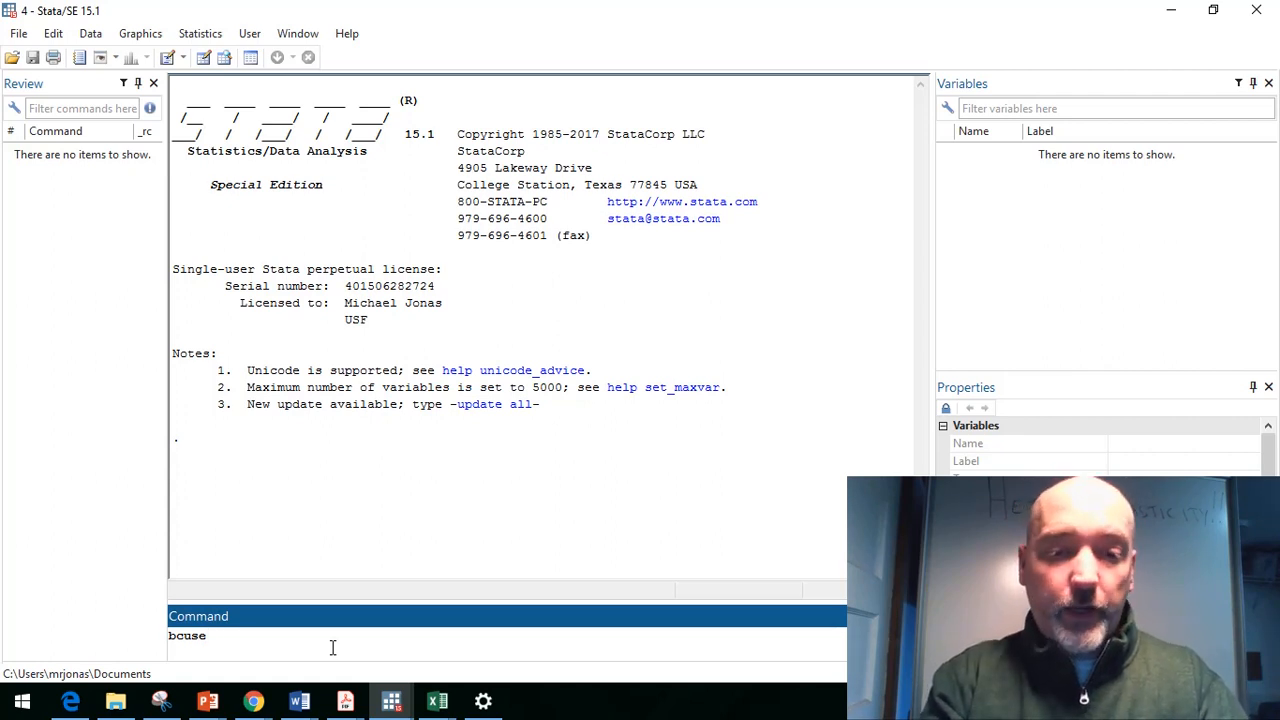
{"action": "type", "text": "w"}
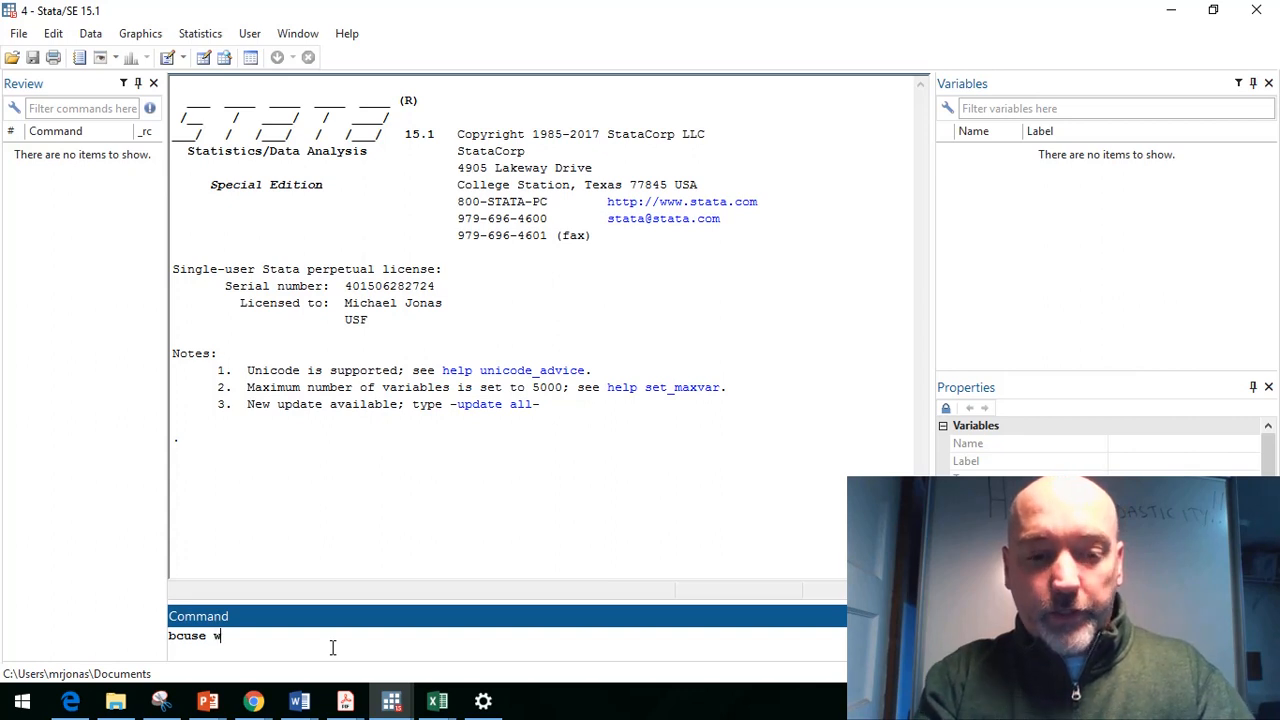
{"action": "type", "text": "age1"}
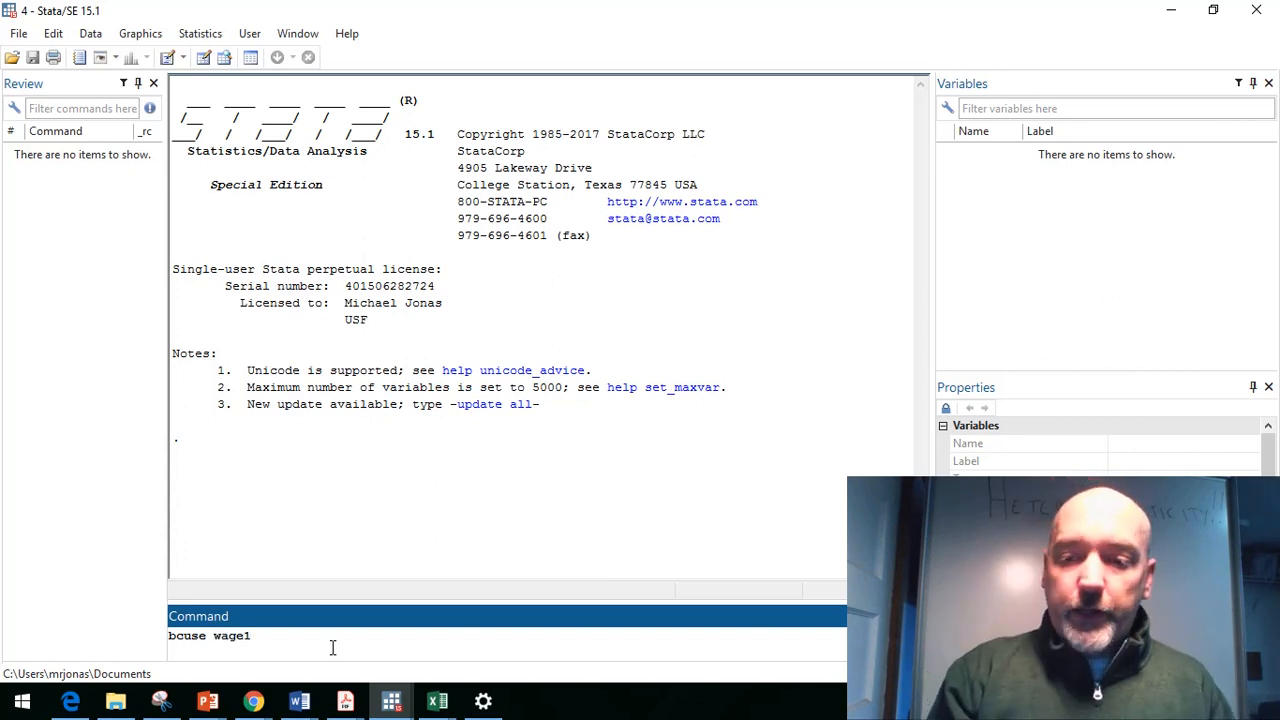
{"action": "key", "text": "Return"}
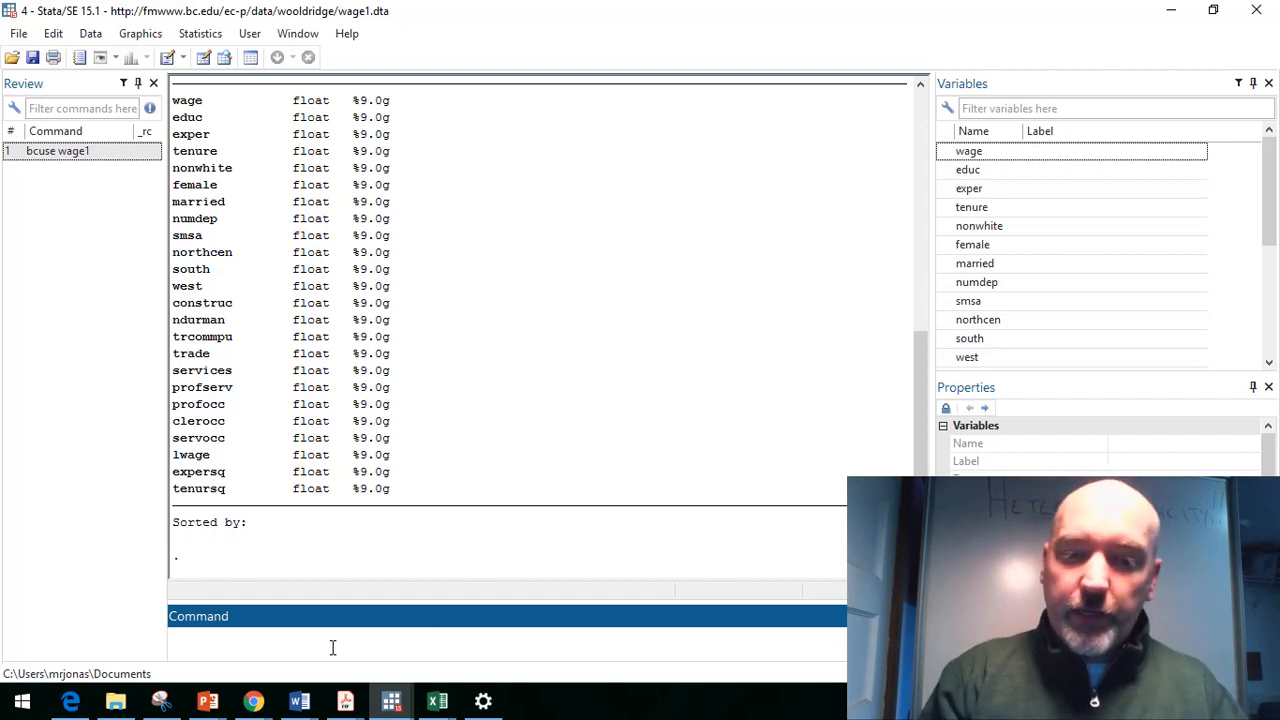
Step: Run a regression of wage on educ, exper and female
{"action": "type", "text": "reg wage "}
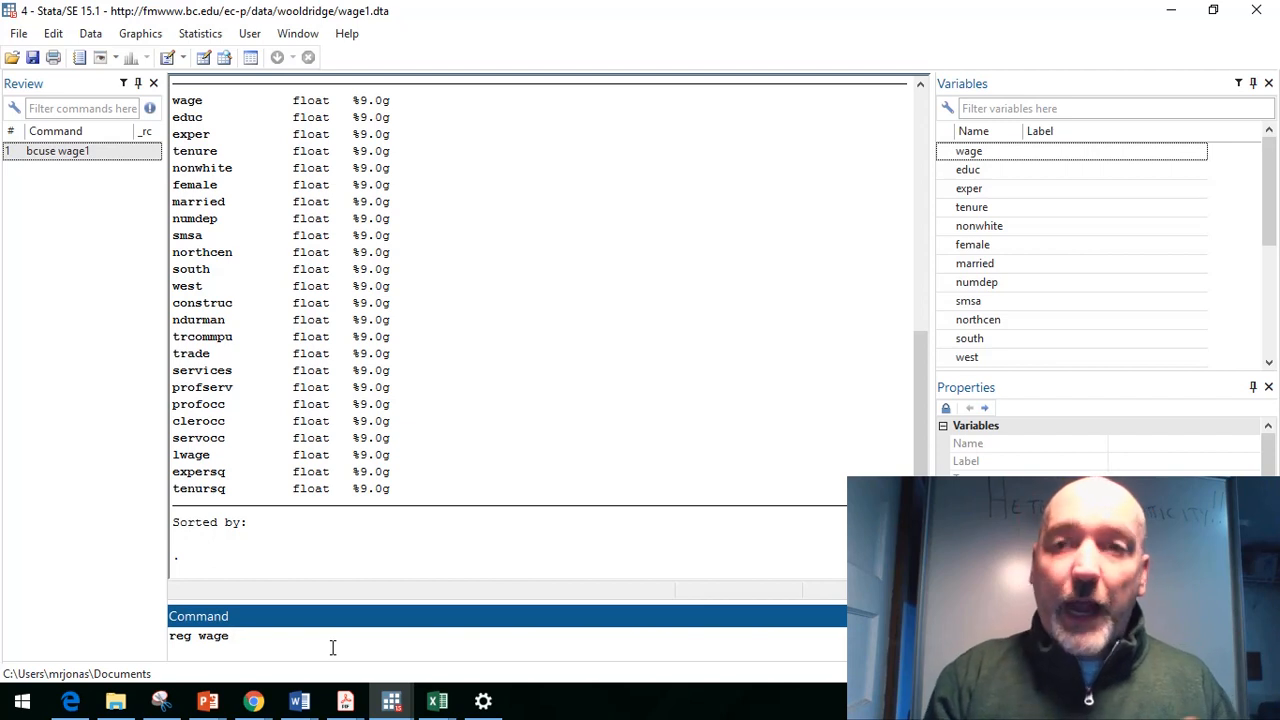
{"action": "type", "text": "educ "}
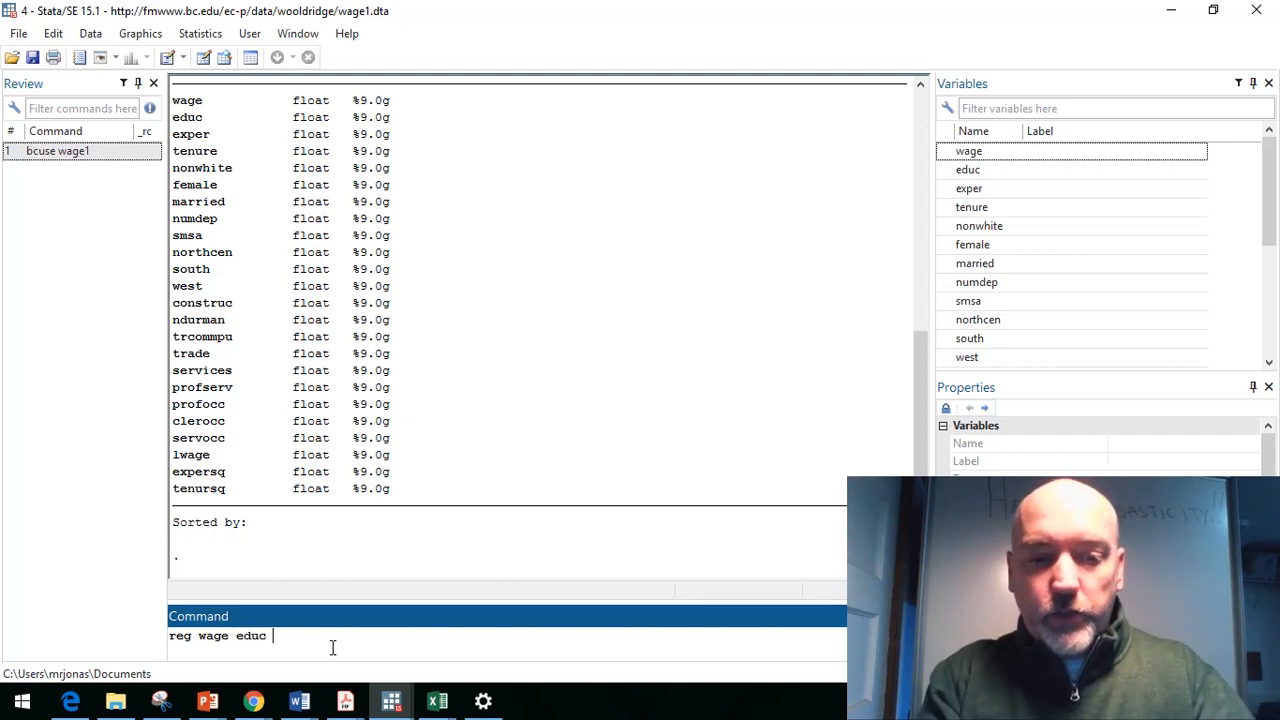
{"action": "type", "text": "exper fe"}
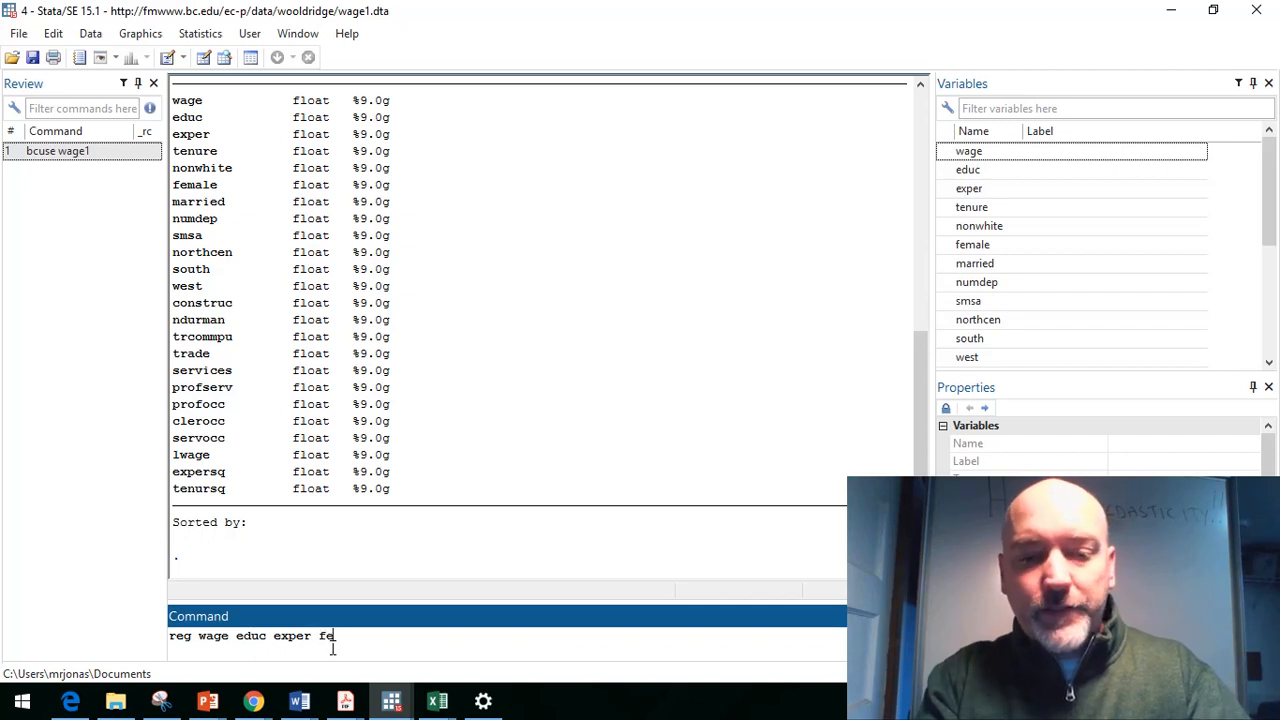
{"action": "type", "text": "male"}
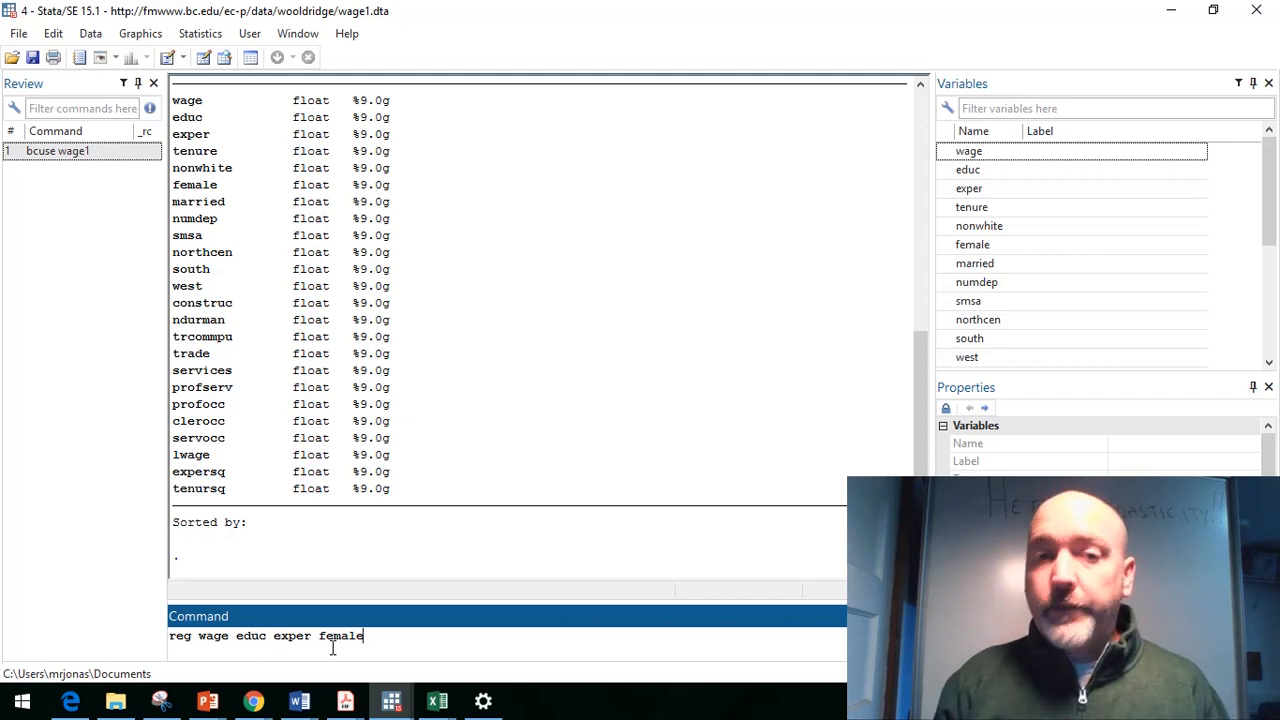
{"action": "key", "text": "Return"}
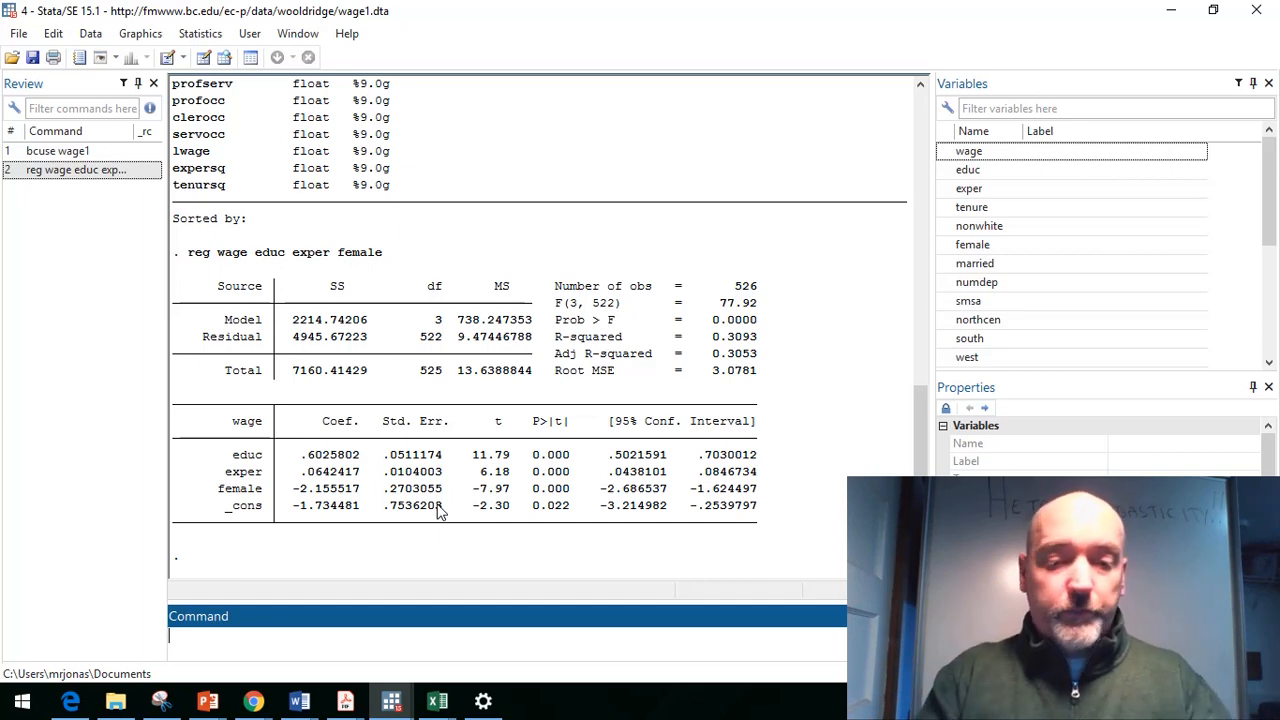
Step: Save the regression residuals as a new variable uhat with predict
{"action": "type", "text": "pre"}
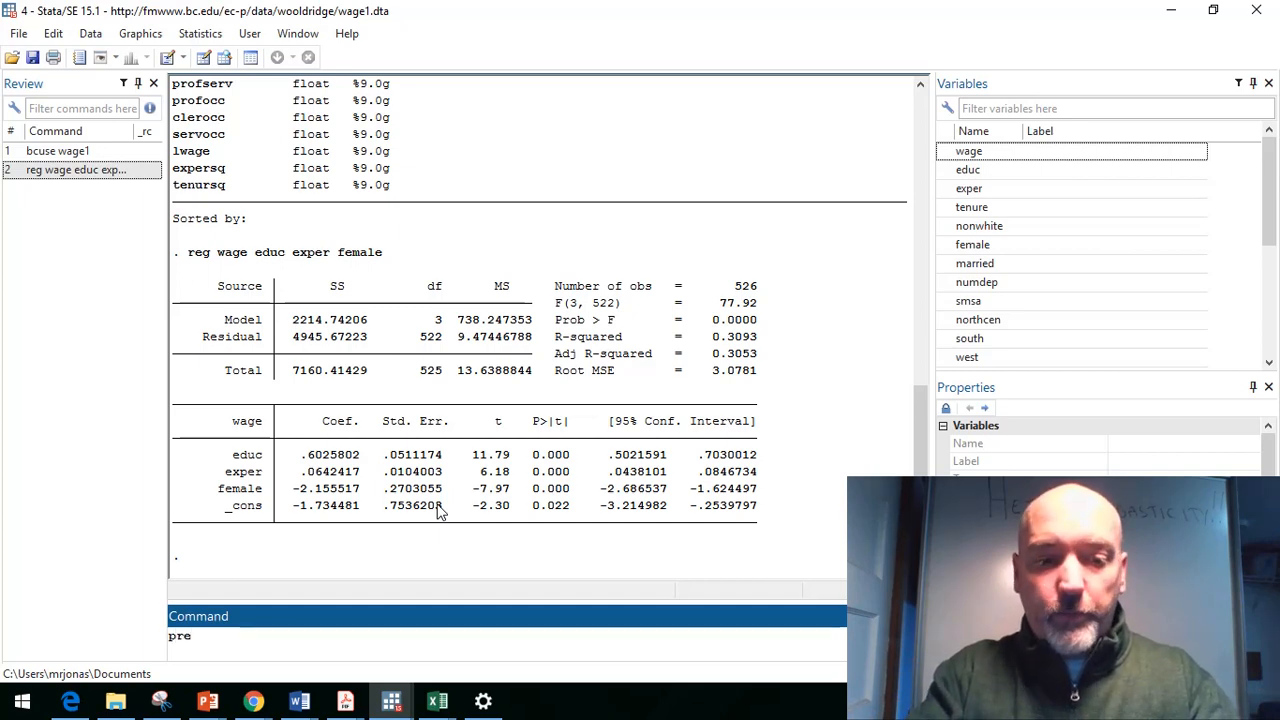
{"action": "type", "text": "dict uhat"}
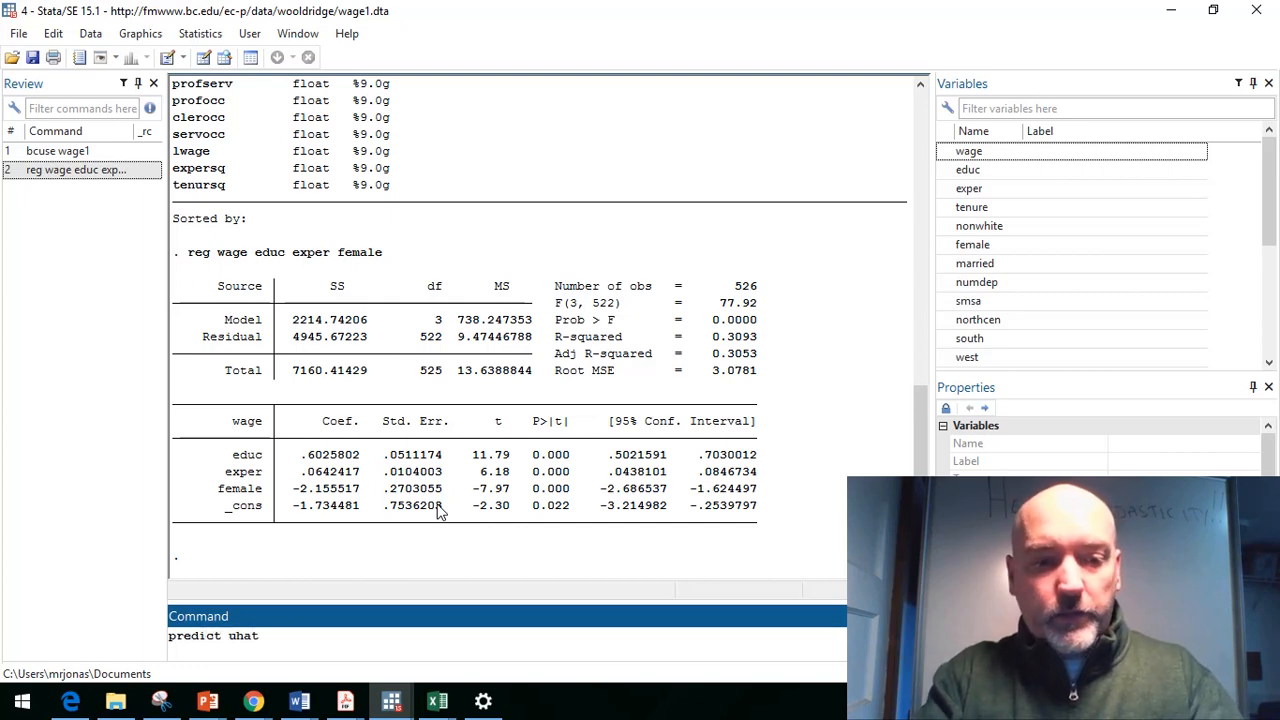
{"action": "type", "text": ","}
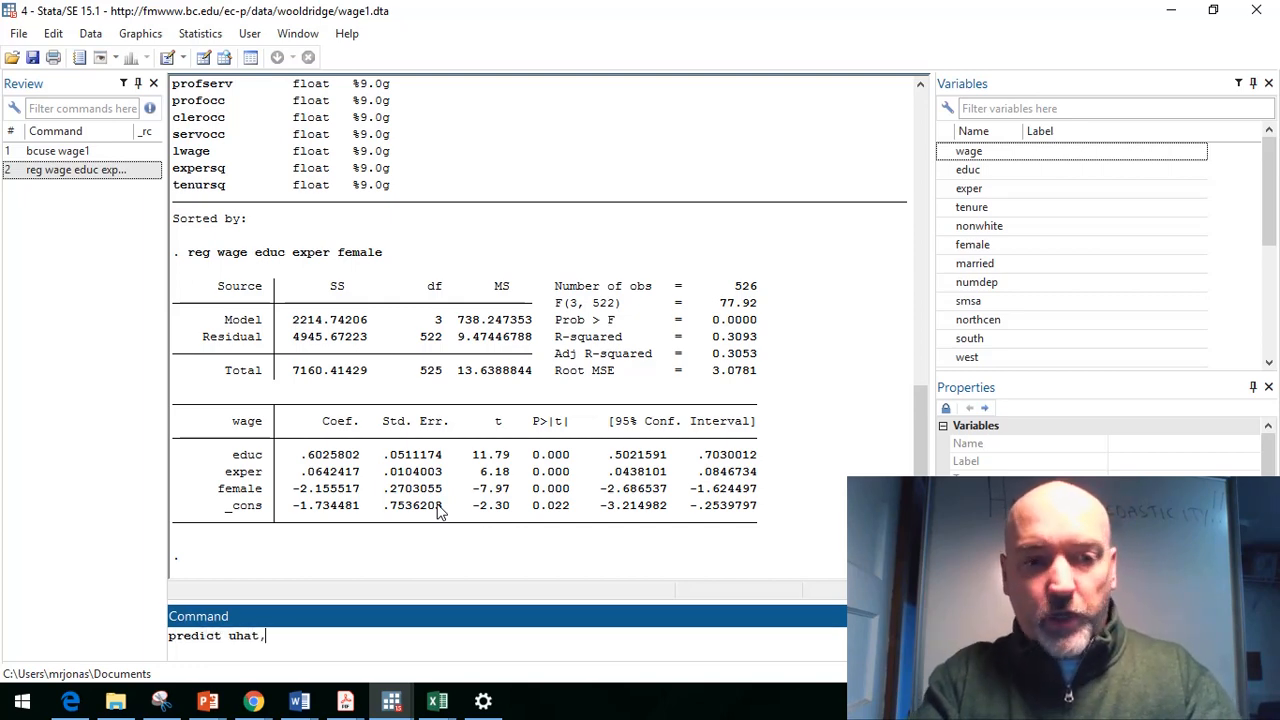
{"action": "type", "text": "resid"}
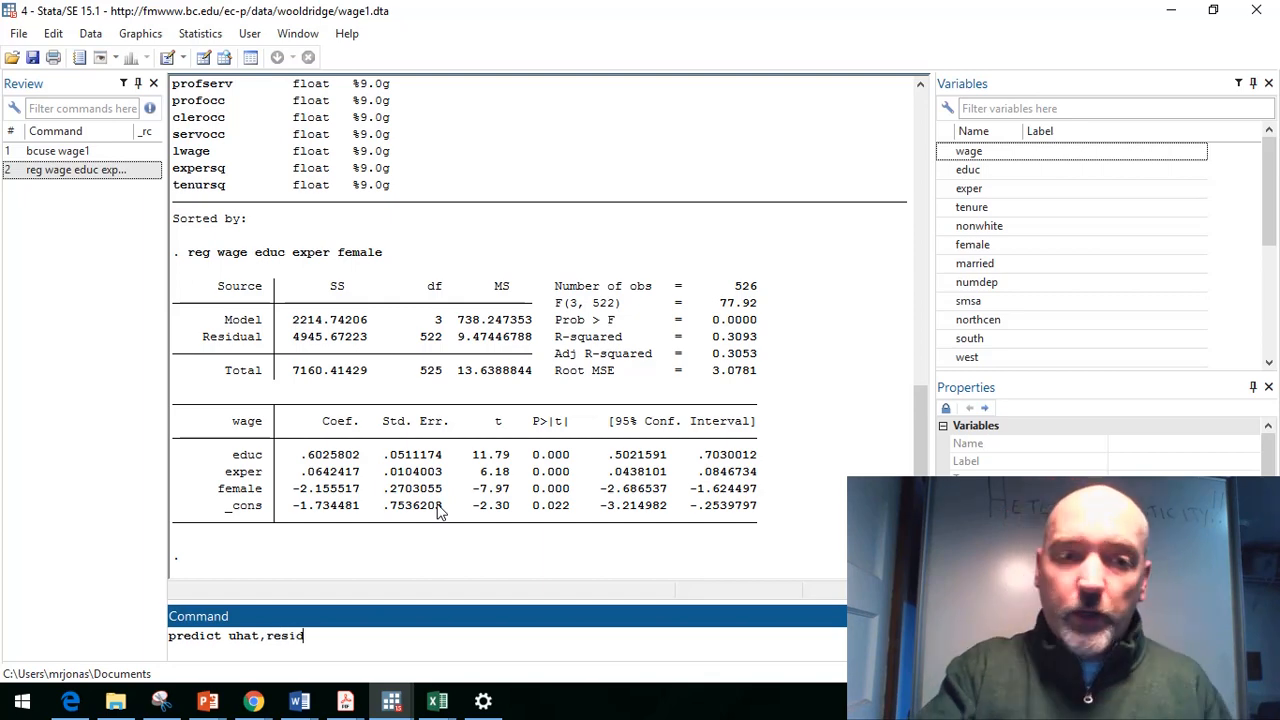
{"action": "key", "text": "Return"}
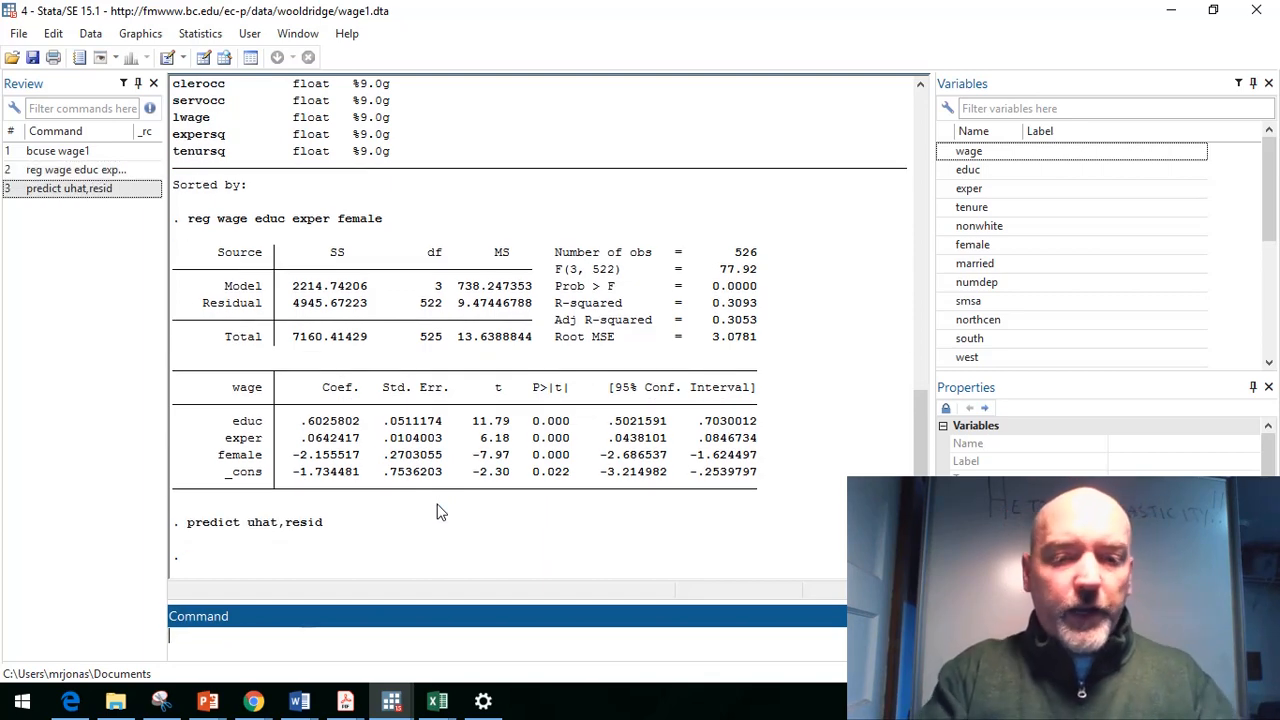
Step: Draw a twoway scatter plot of uhat against educ
{"action": "type", "text": "two"}
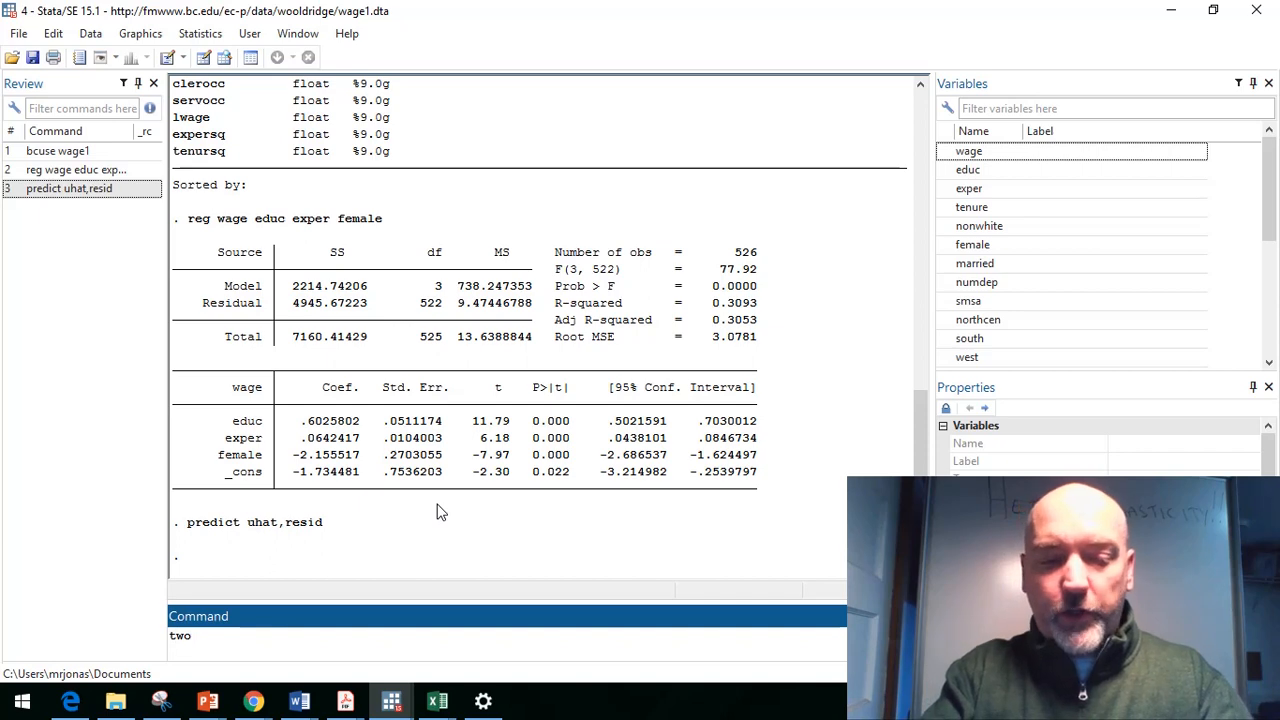
{"action": "type", "text": "way (scatter "}
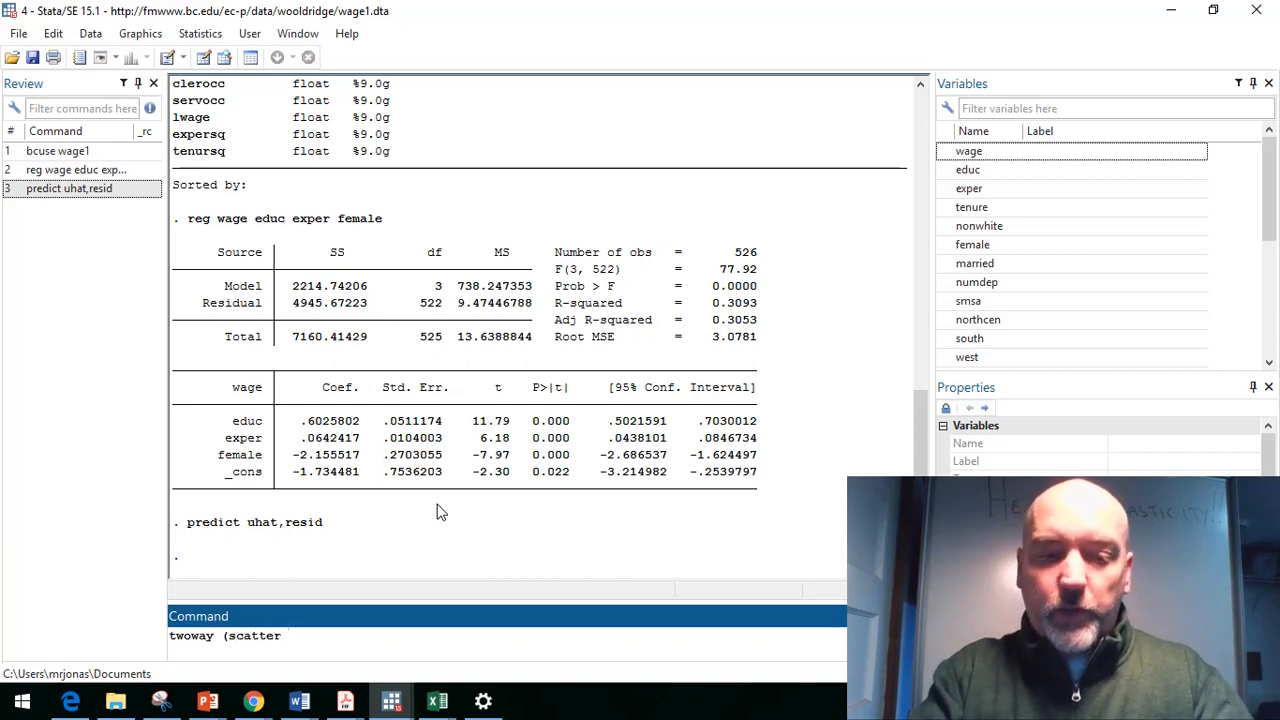
{"action": "type", "text": "uhat "}
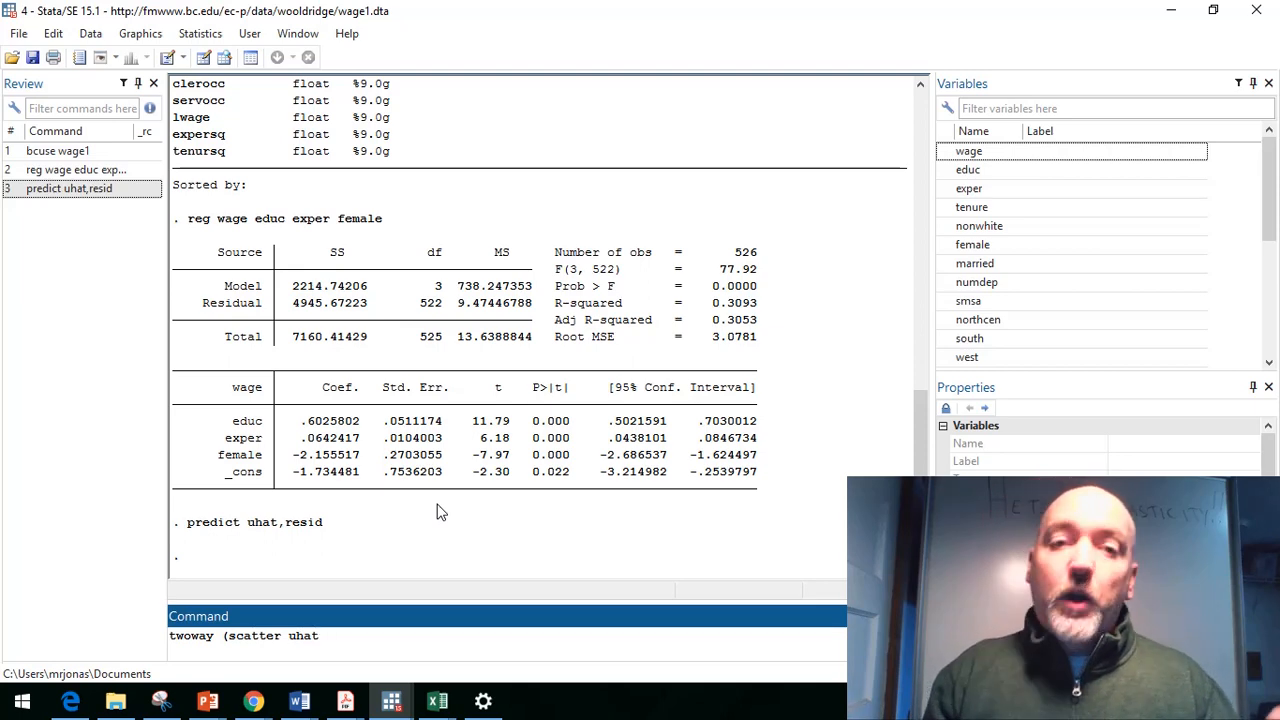
{"action": "type", "text": "educ)"}
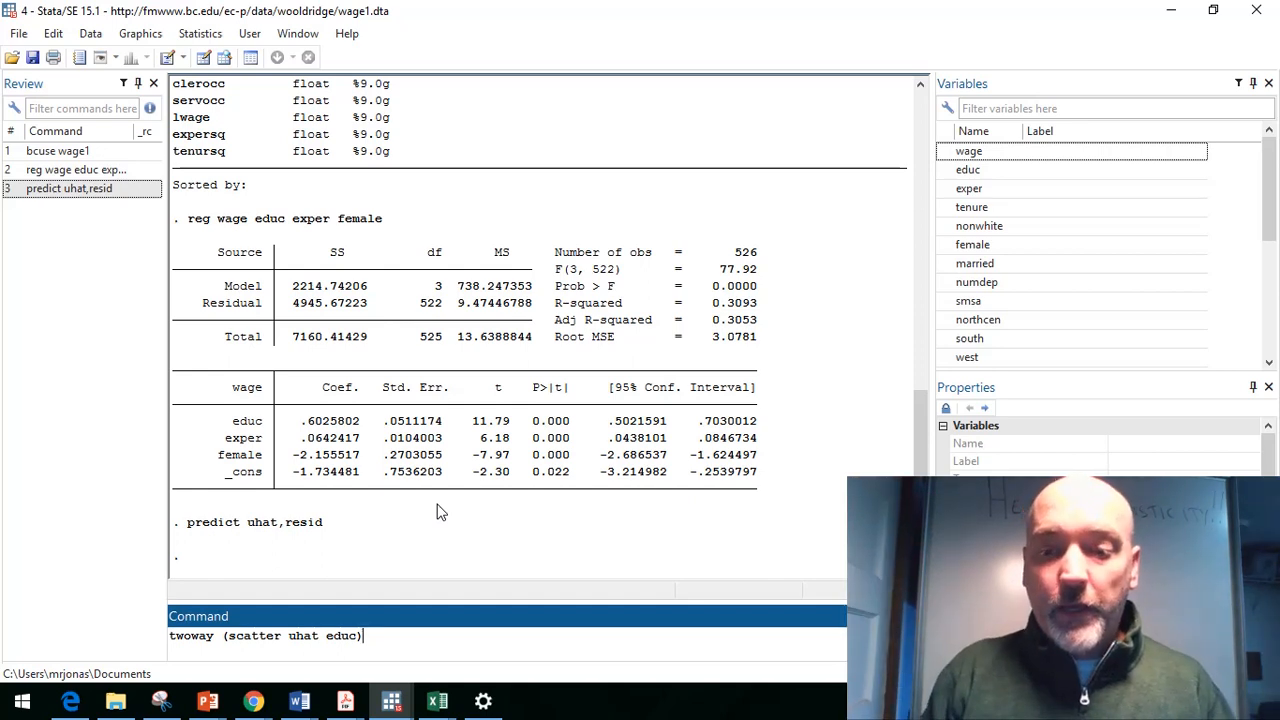
{"action": "key", "text": "Return"}
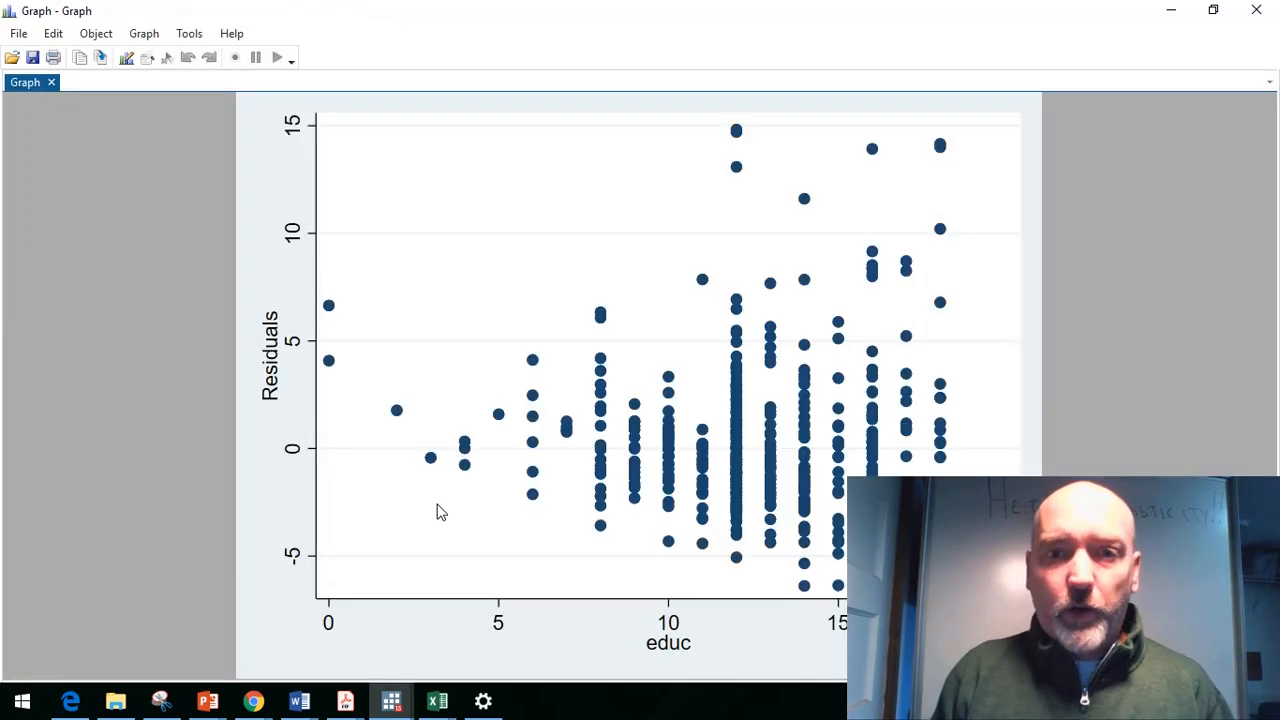
Step: In the Graph Editor, sketch two diverging lines around the residual spread, then close the graph without saving
{"action": "left_click", "coordinate": [17, 37]}
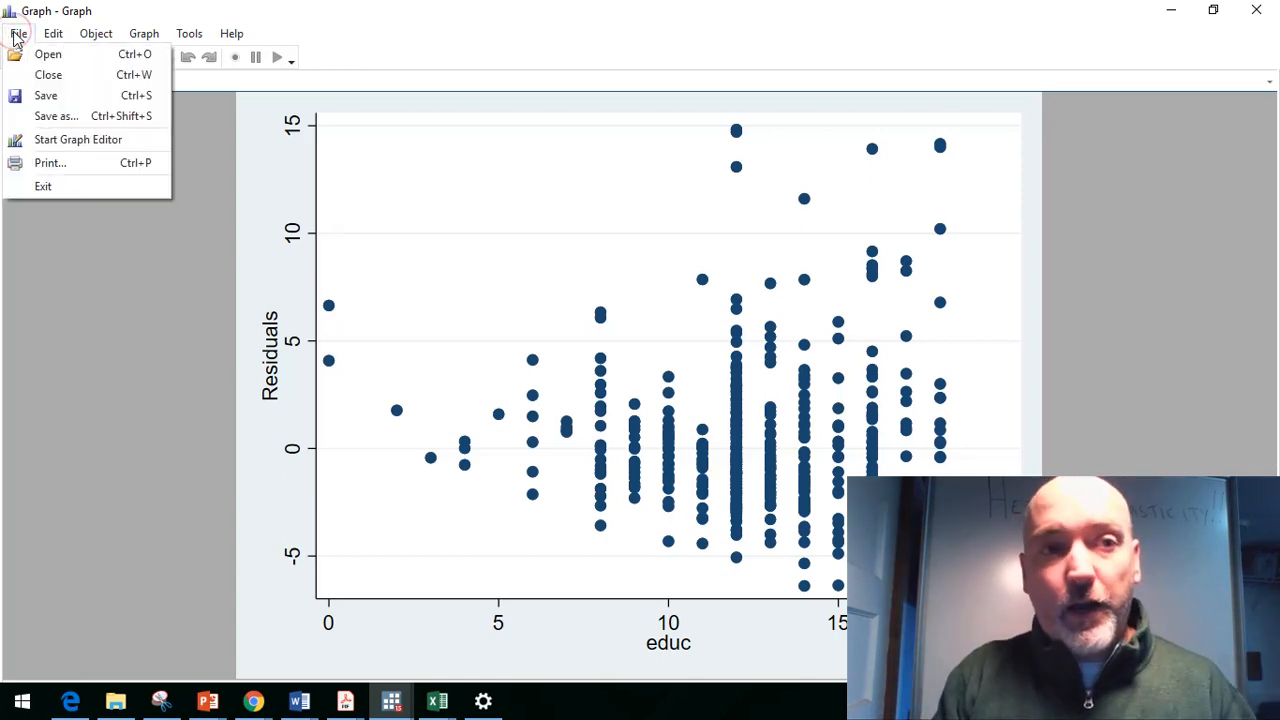
{"action": "left_click", "coordinate": [73, 140]}
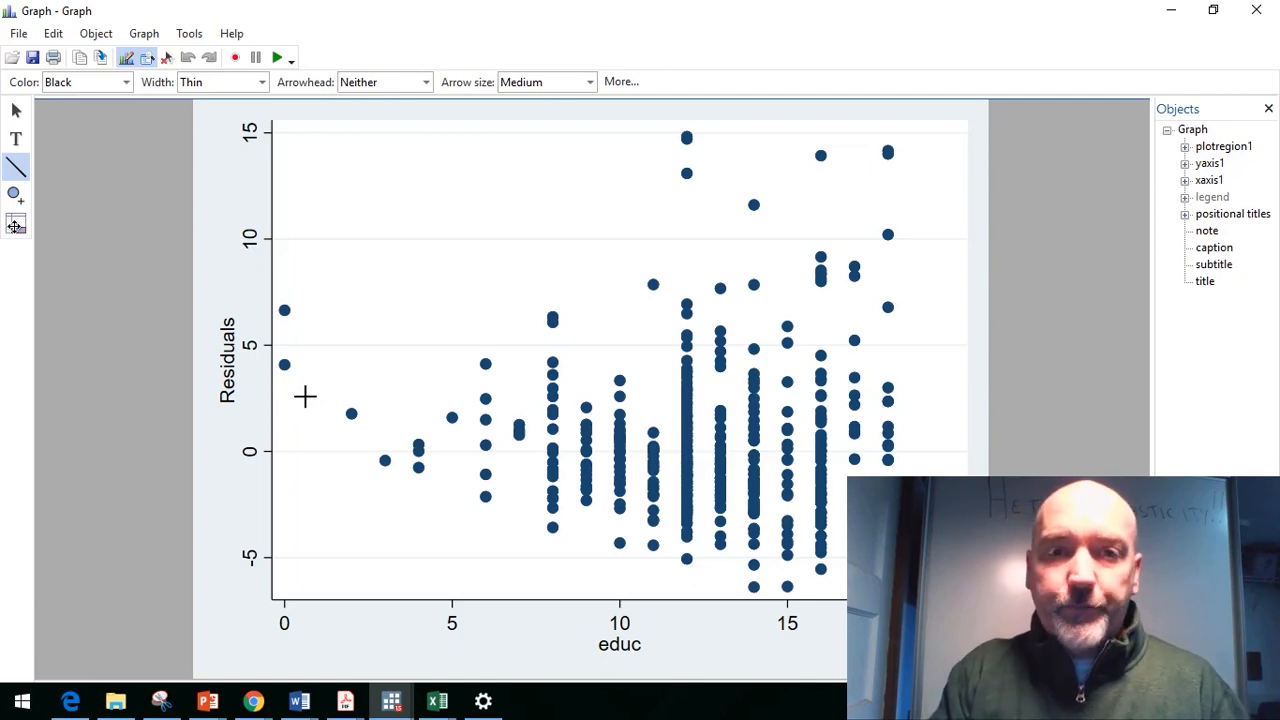
{"action": "mouse_move", "coordinate": [305, 396]}
{"action": "left_mouse_down"}
{"action": "mouse_move", "coordinate": [686, 257]}
{"action": "mouse_move", "coordinate": [786, 157]}
{"action": "mouse_move", "coordinate": [820, 155]}
{"action": "left_mouse_up"}
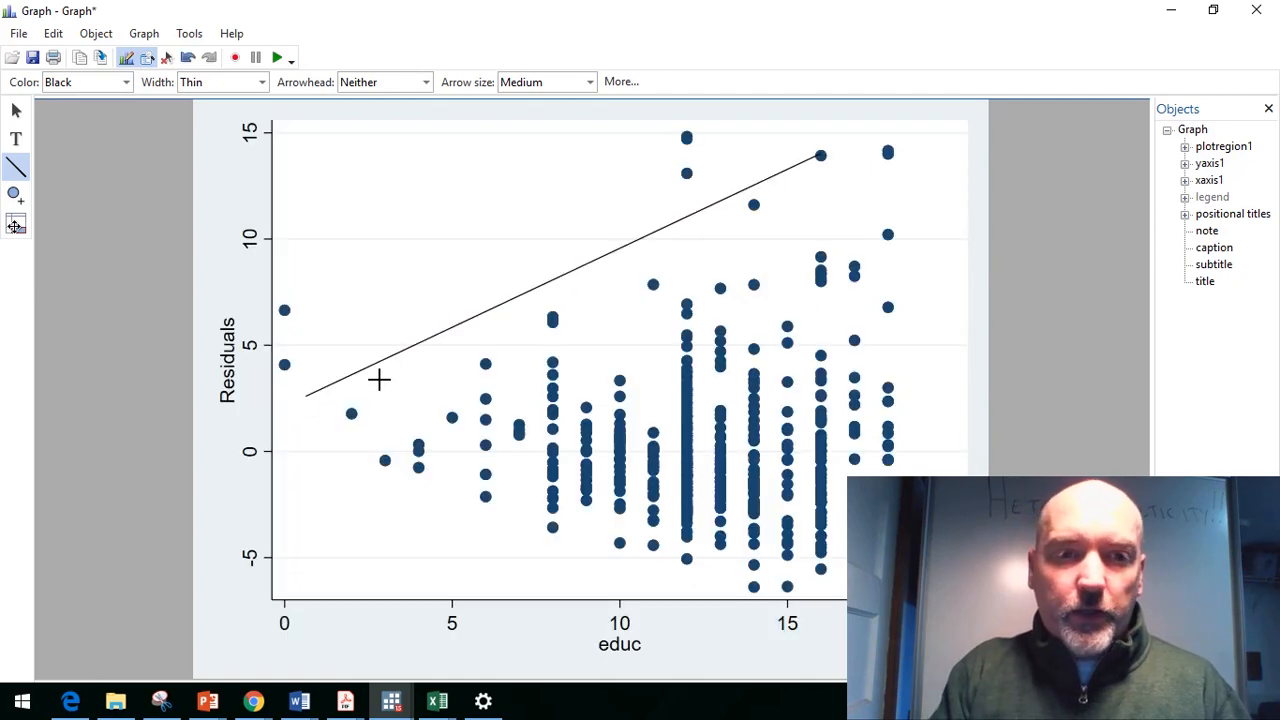
{"action": "left_click_drag", "start_coordinate": [302, 400], "coordinate": [843, 562]}
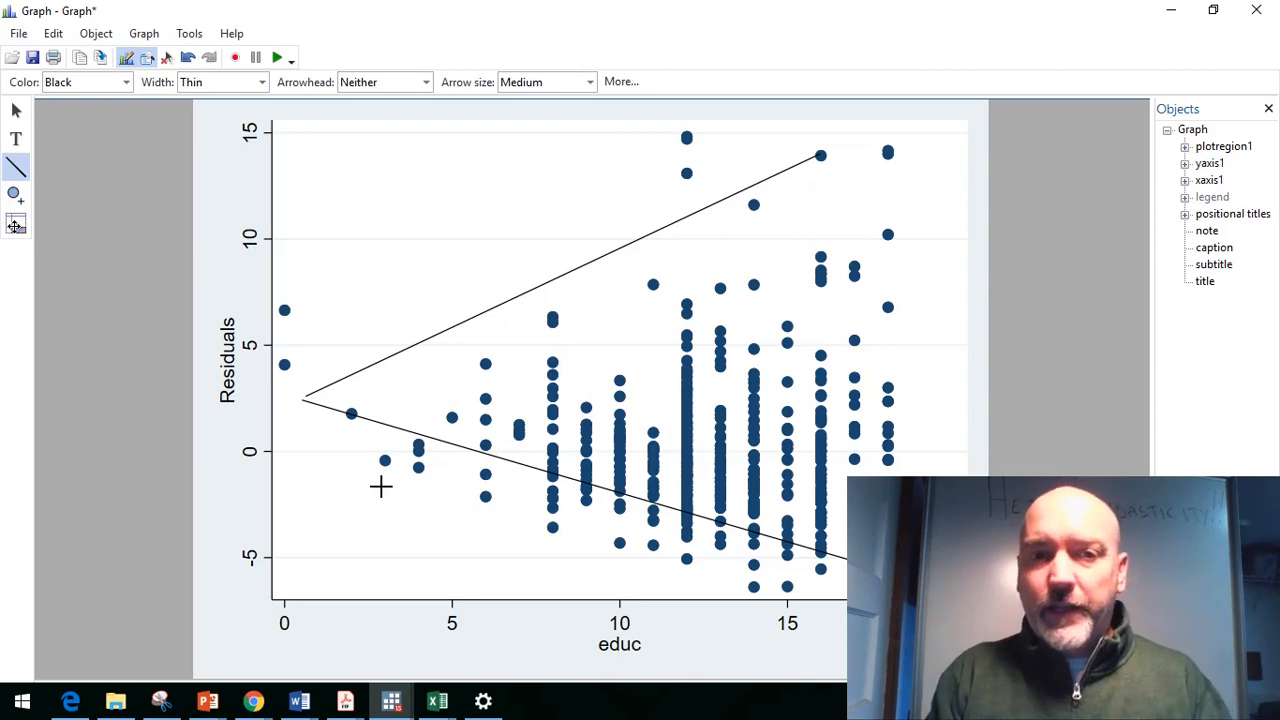
{"action": "left_click", "coordinate": [1264, 12]}
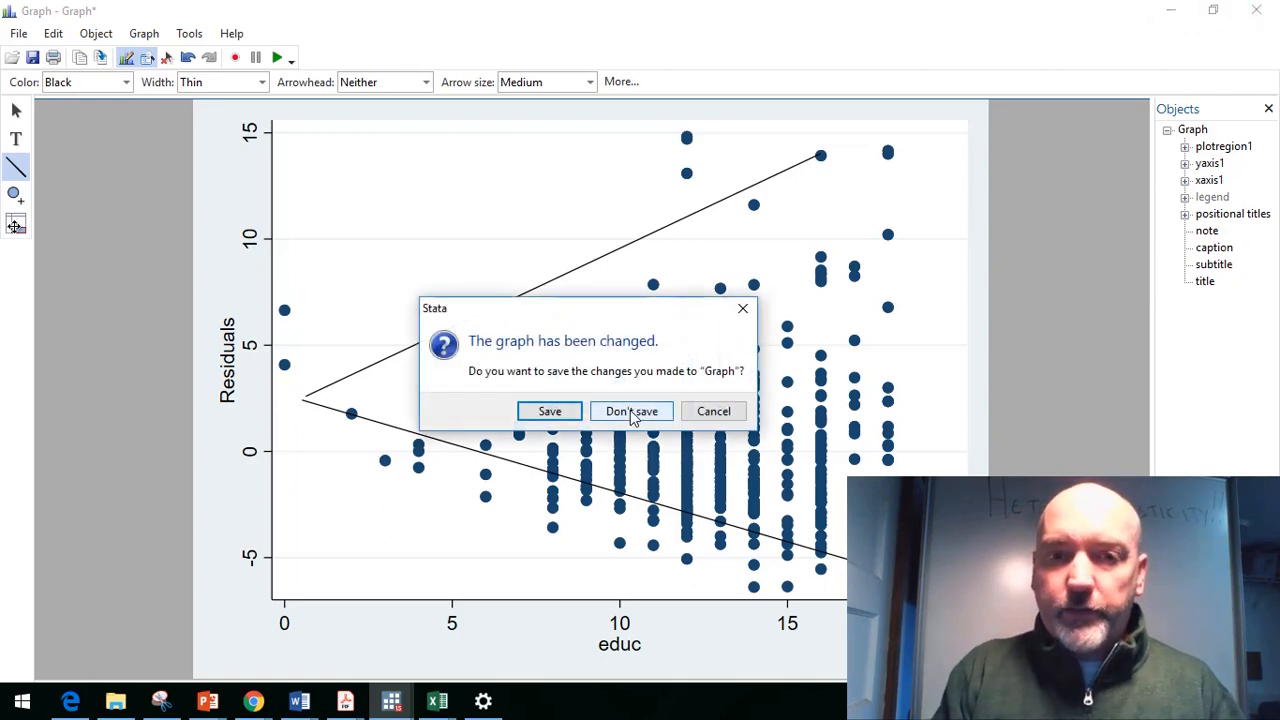
{"action": "left_click", "coordinate": [632, 413]}
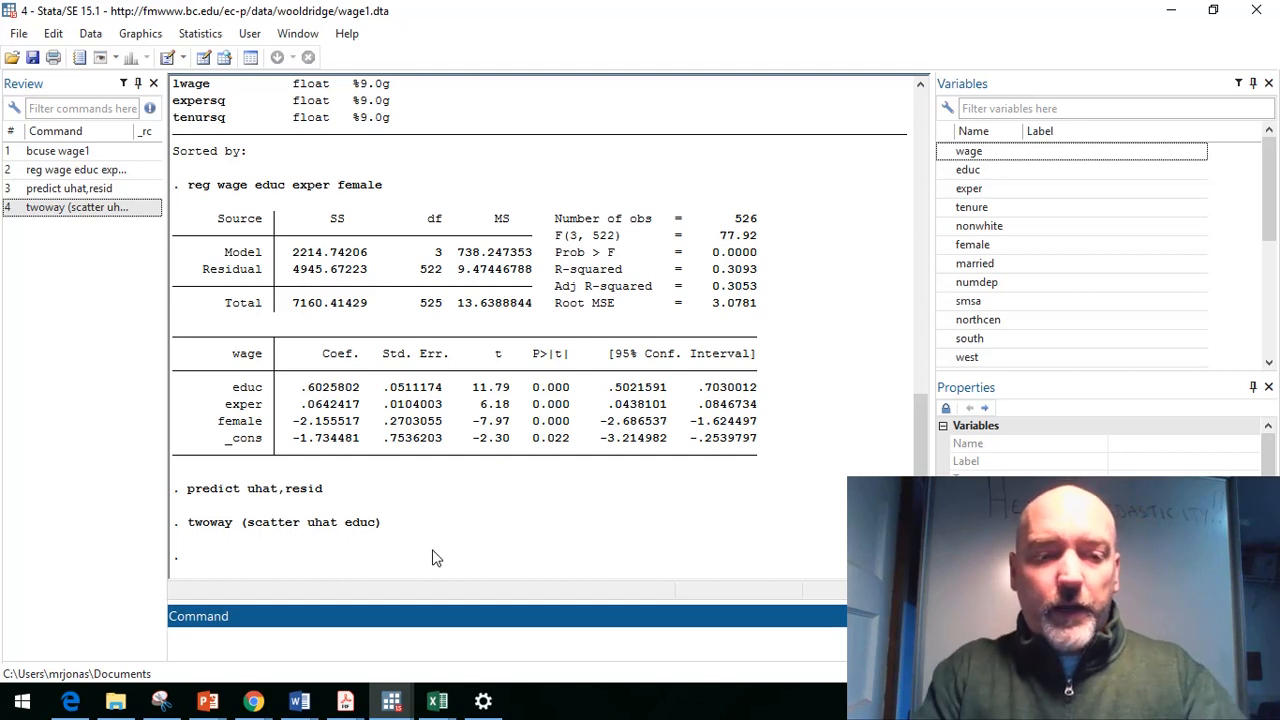
Step: Plot residuals against educ with rvpplot, then close the graph window
{"action": "type", "text": "rvpplot"}
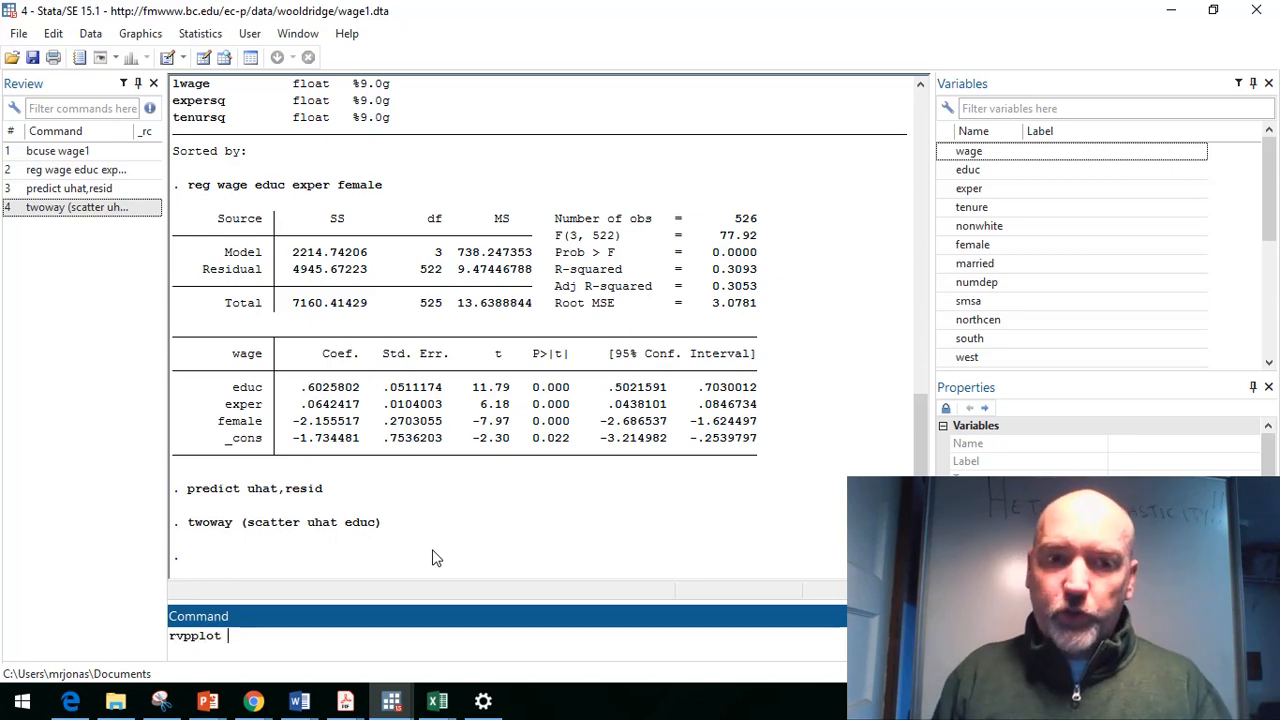
{"action": "type", "text": " educ"}
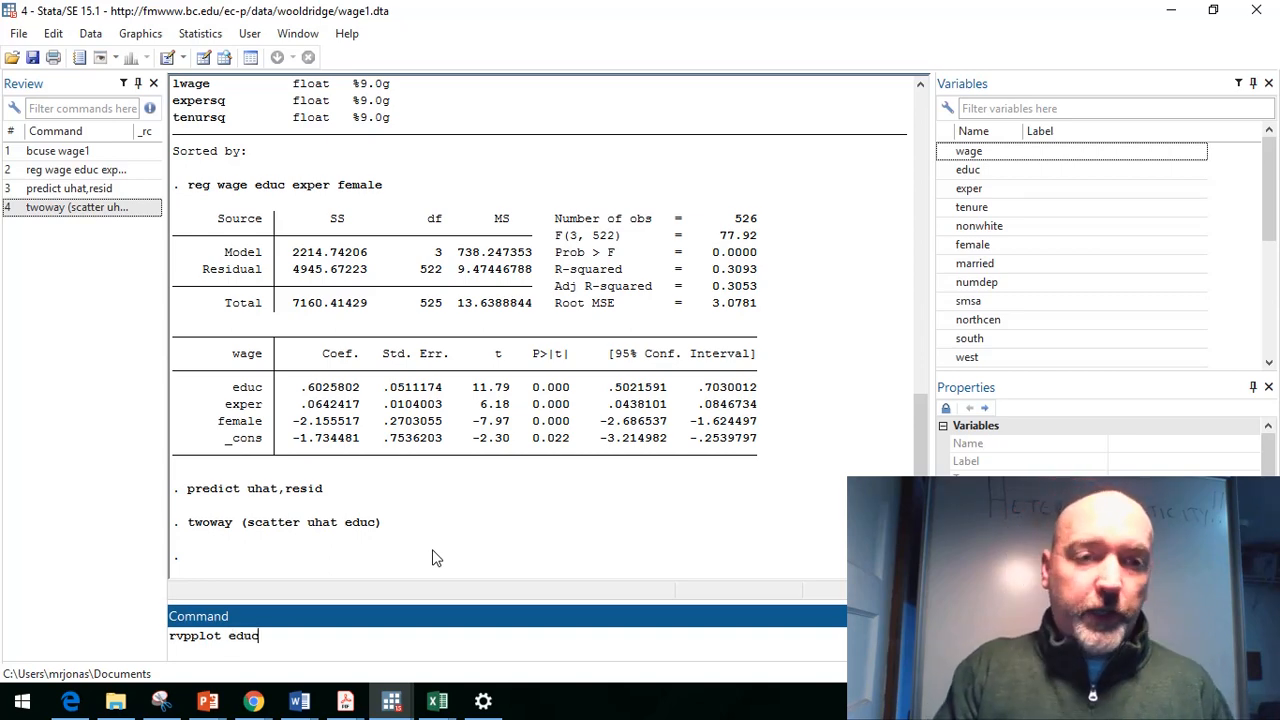
{"action": "key", "text": "Return"}
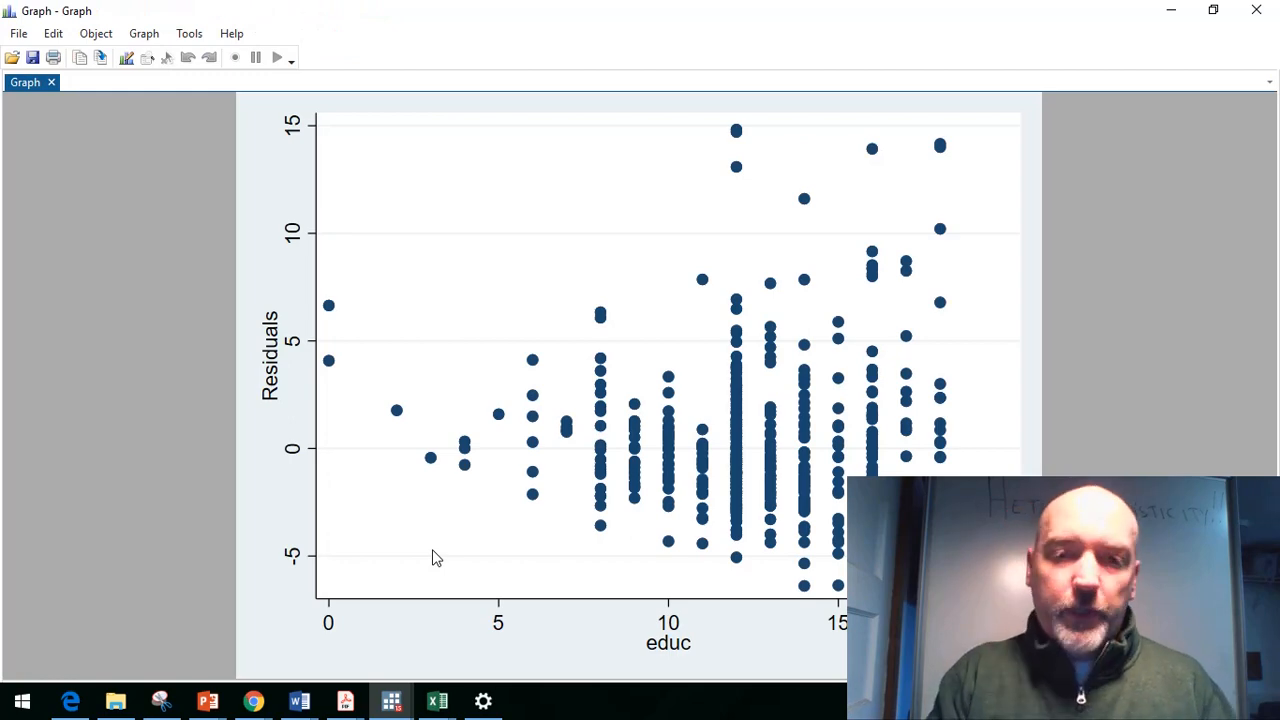
{"action": "left_click", "coordinate": [1258, 14]}
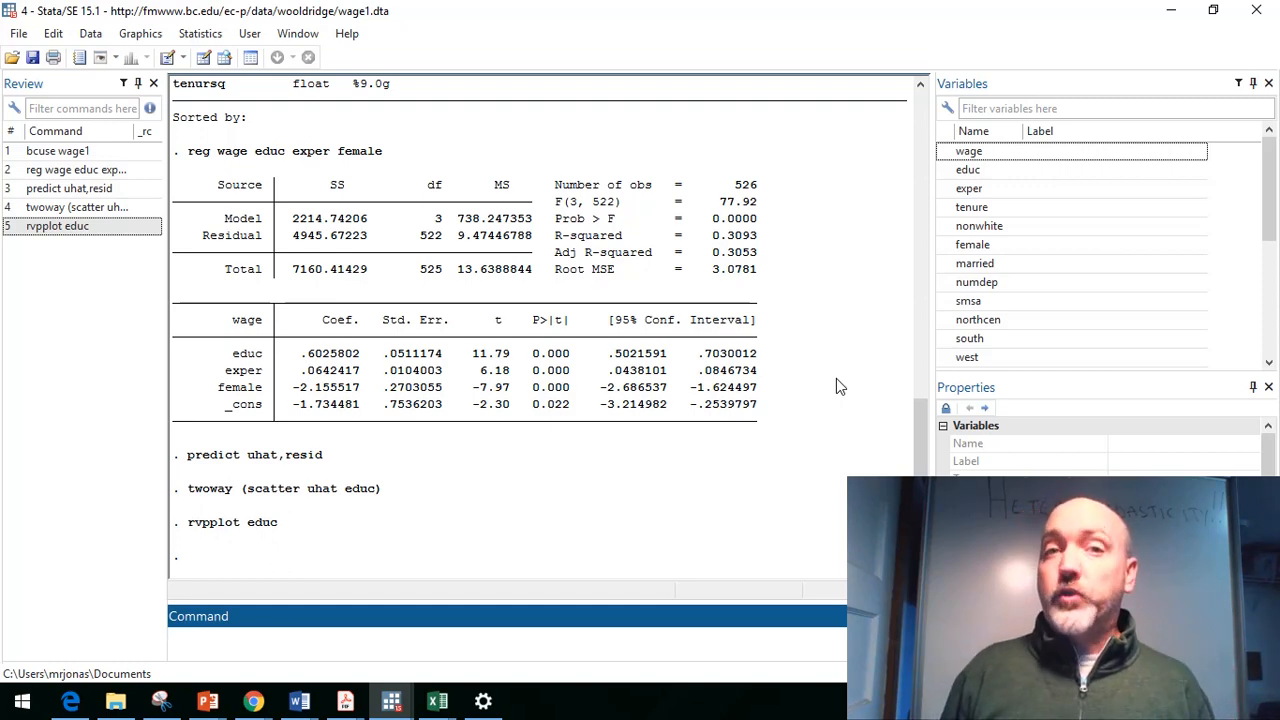
Step: Generate a new variable uhat2 equal to the squared residuals, uhat^2
{"action": "type", "text": "g"}
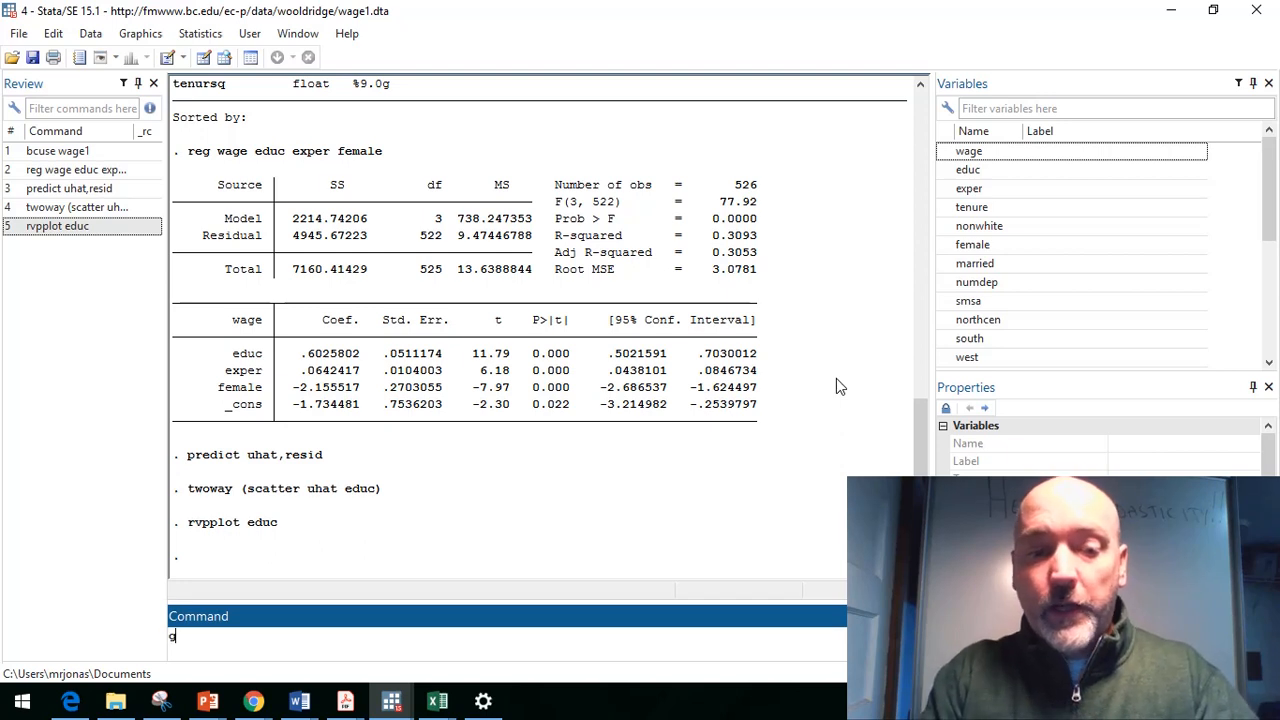
{"action": "type", "text": "en uhat"}
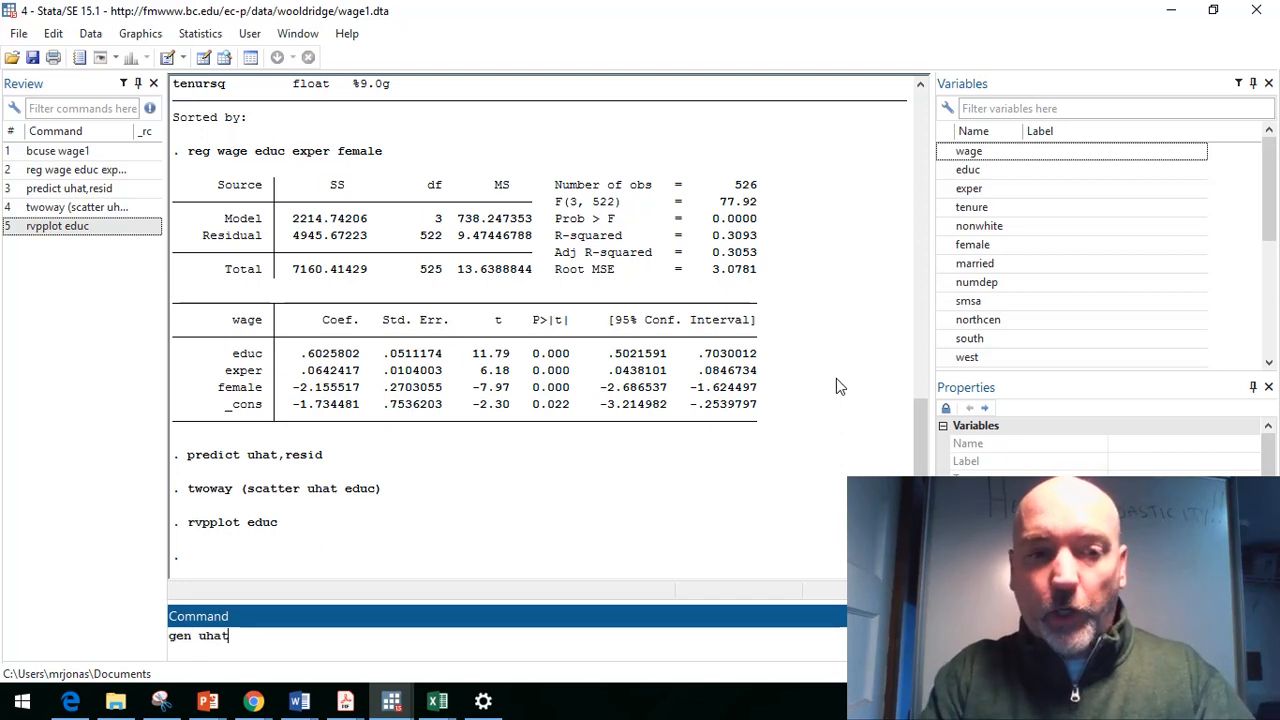
{"action": "type", "text": "2=uhat"}
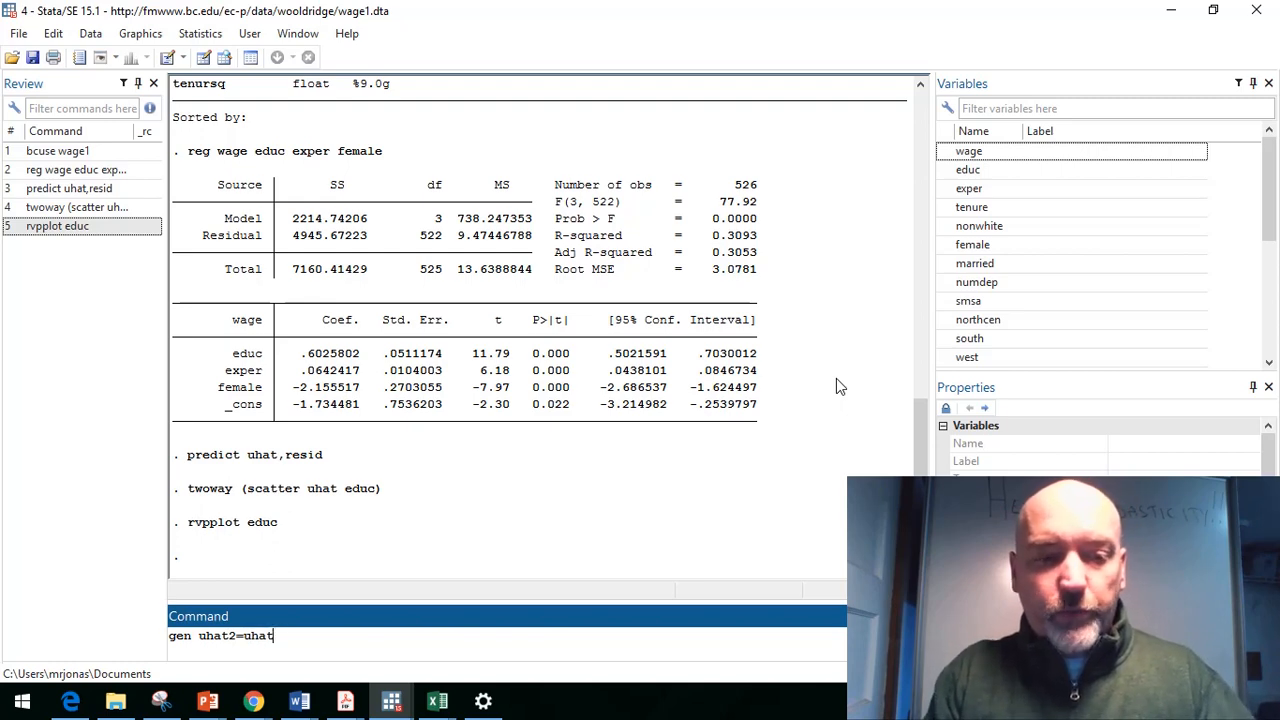
{"action": "type", "text": "^2"}
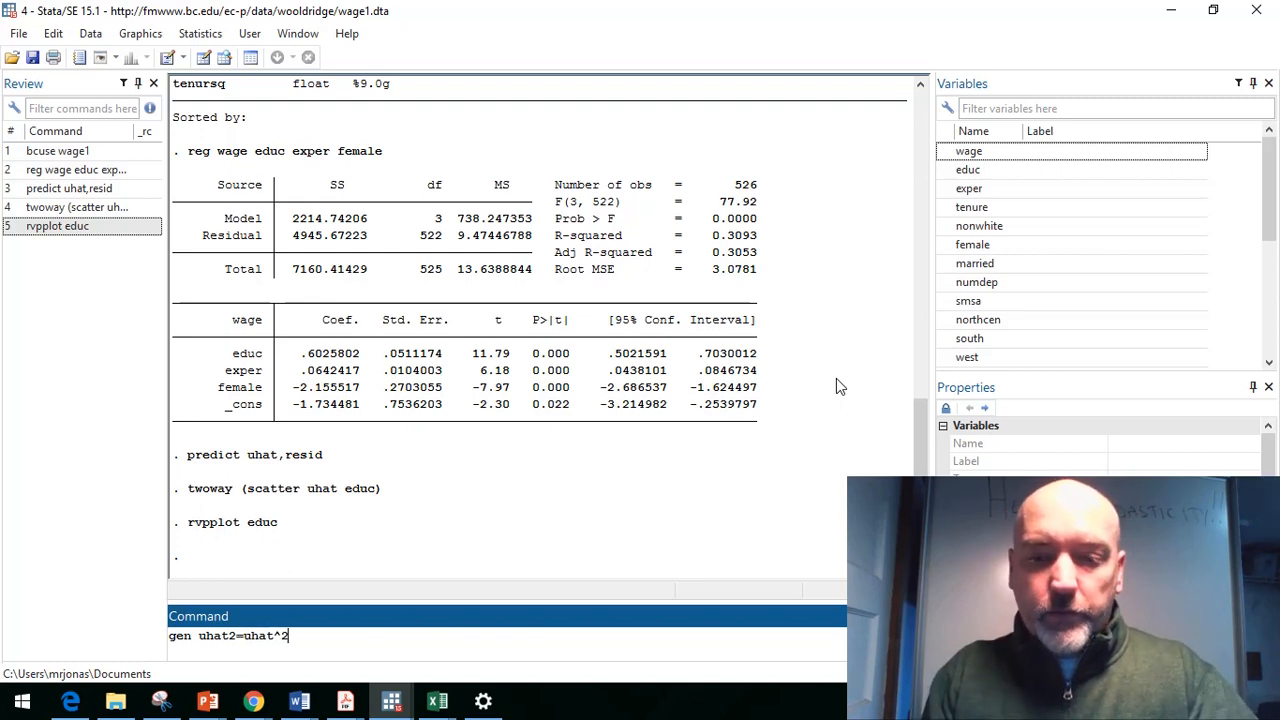
{"action": "key", "text": "Return"}
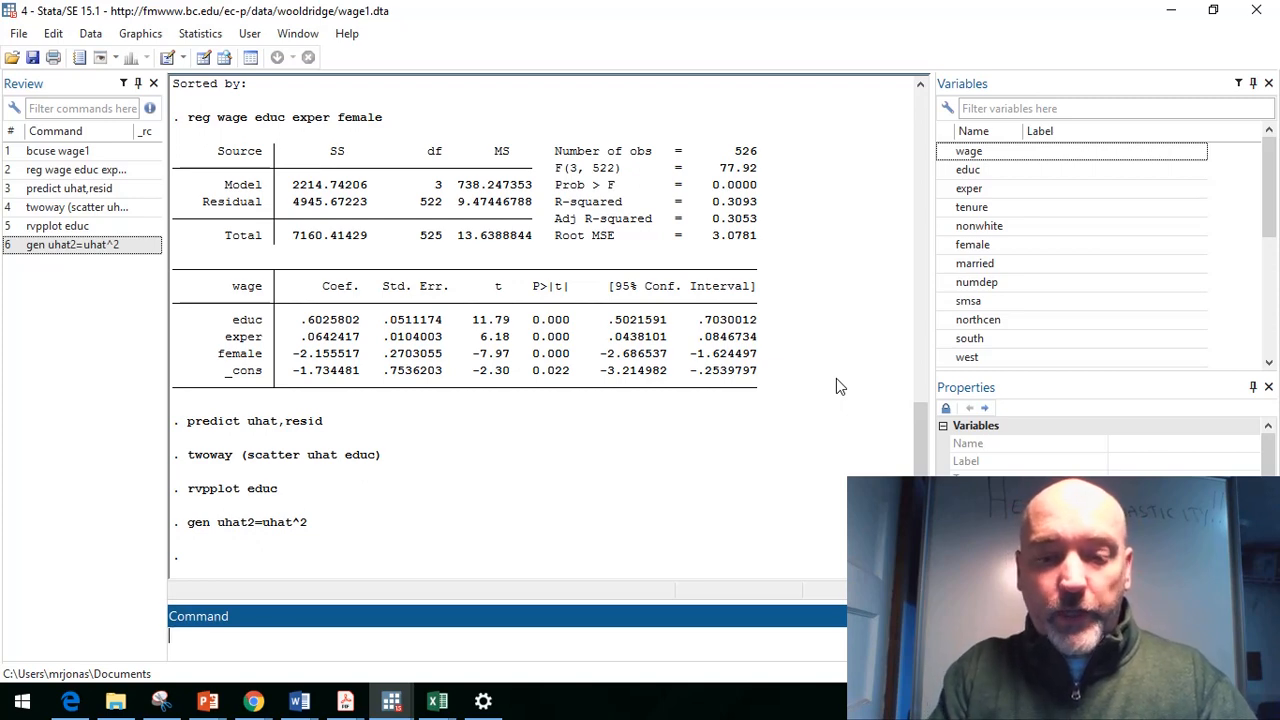
Step: Reuse the earlier twoway scatter command to plot uhat2 against educ, then close the graph window
{"action": "key", "text": "Page_Up"}
{"action": "key", "text": "Page_Up"}
{"action": "key", "text": "Page_Up"}
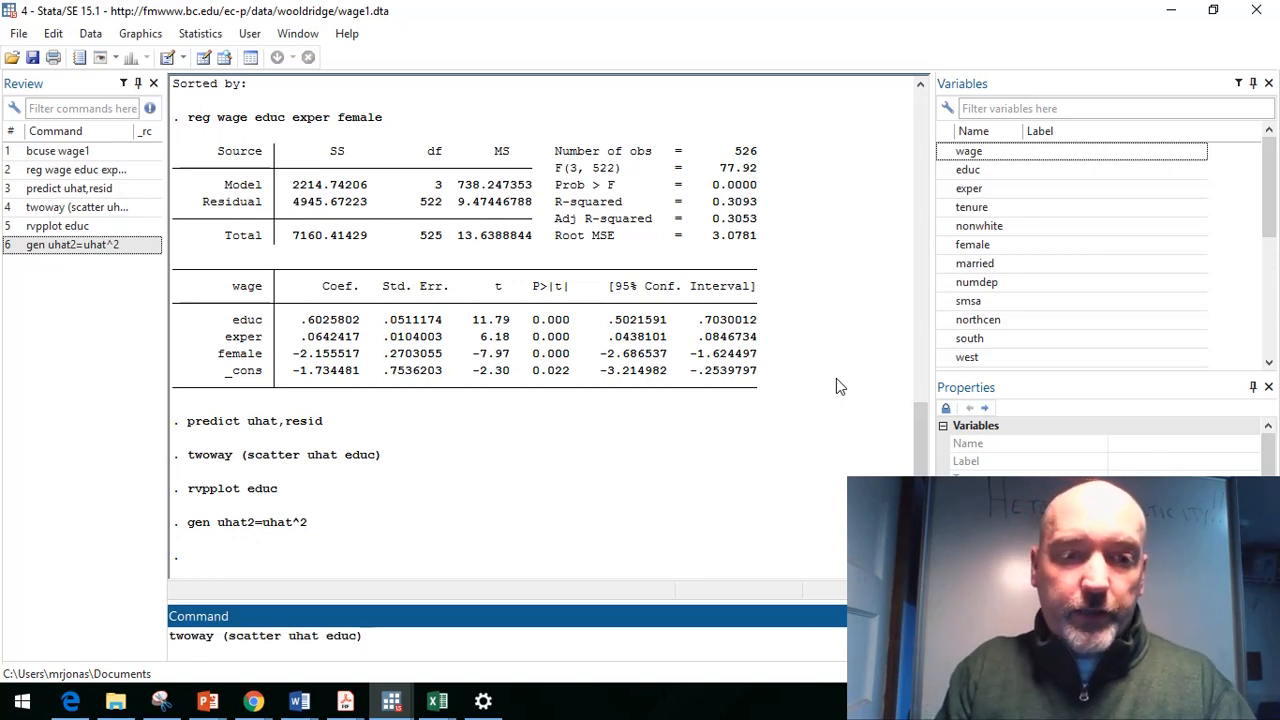
{"action": "key", "text": "Left"}
{"action": "key", "text": "Left"}
{"action": "key", "text": "Left"}
{"action": "key", "text": "Left"}
{"action": "key", "text": "Left"}
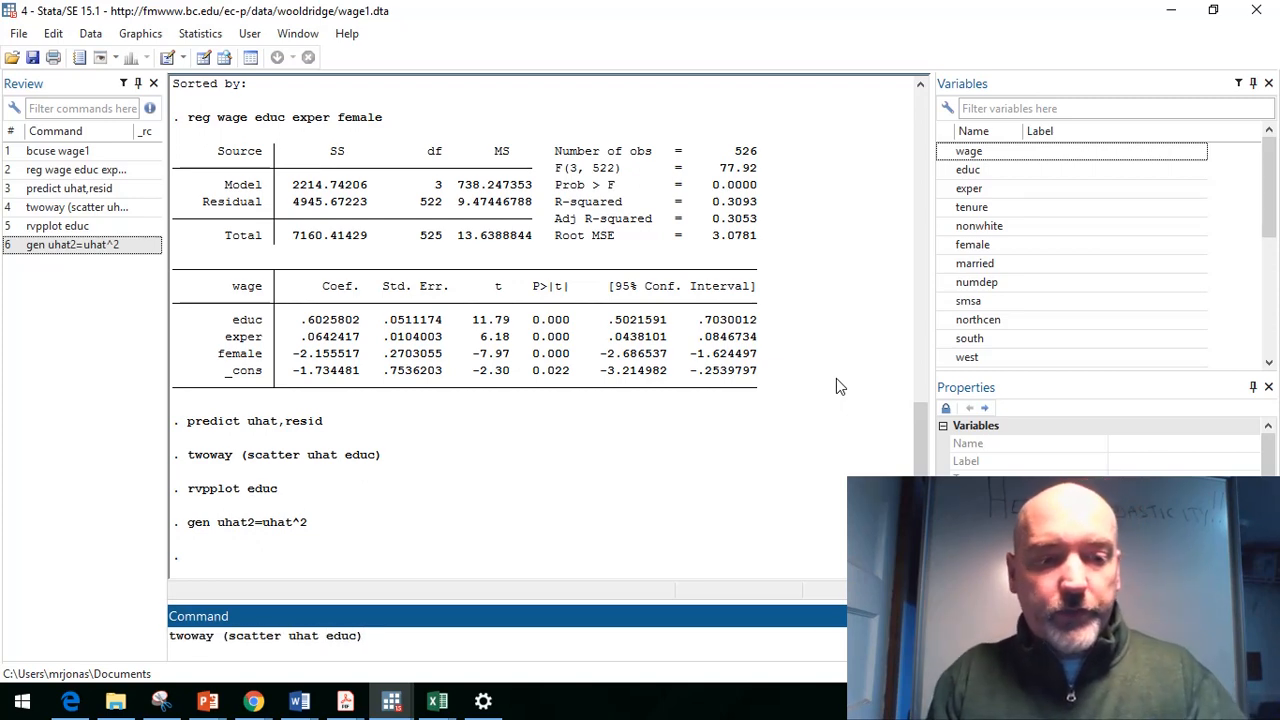
{"action": "type", "text": "2"}
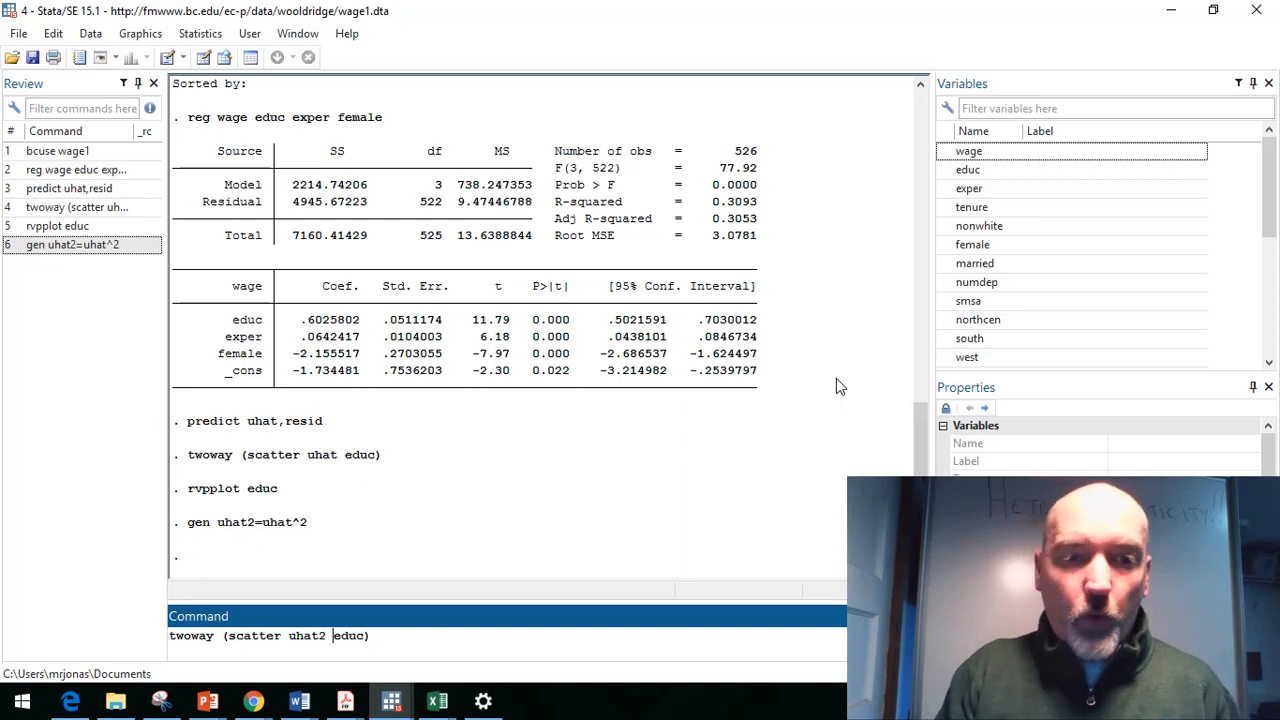
{"action": "key", "text": "Right"}
{"action": "key", "text": "Right"}
{"action": "key", "text": "Right"}
{"action": "key", "text": "Right"}
{"action": "key", "text": "Right"}
{"action": "key", "text": "Right"}
{"action": "key", "text": "Return"}
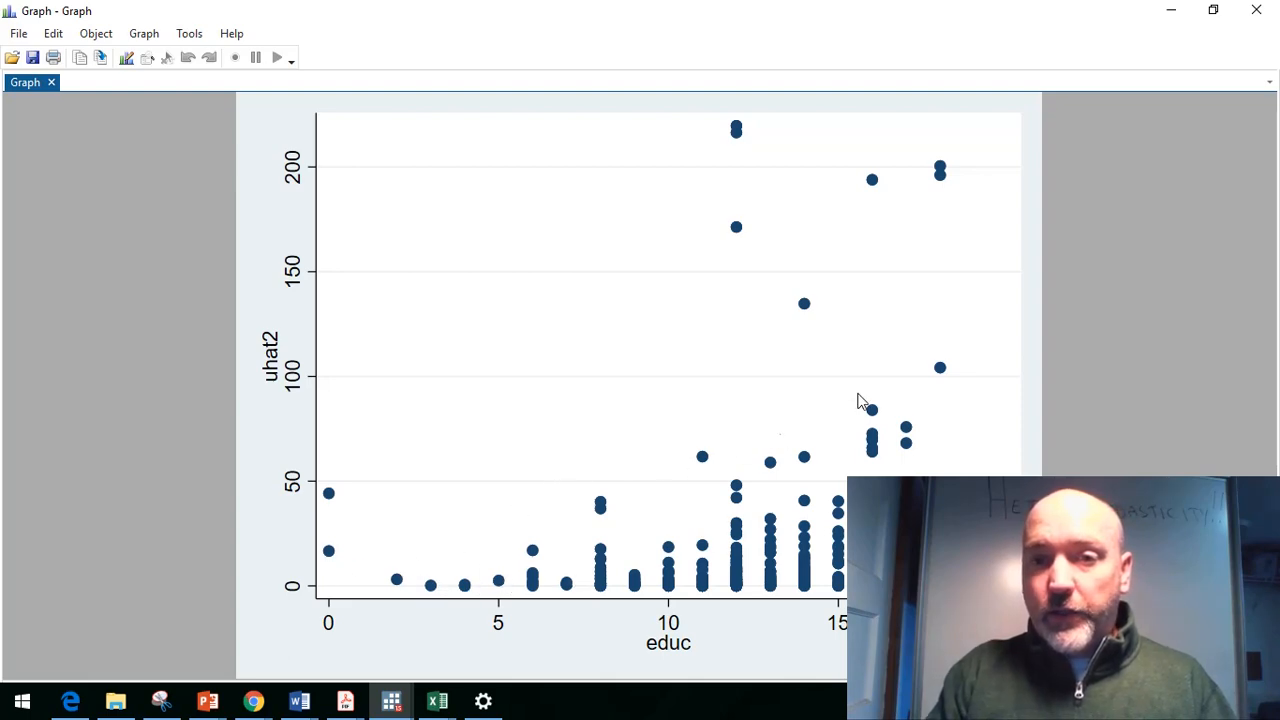
{"action": "left_click", "coordinate": [1254, 10]}
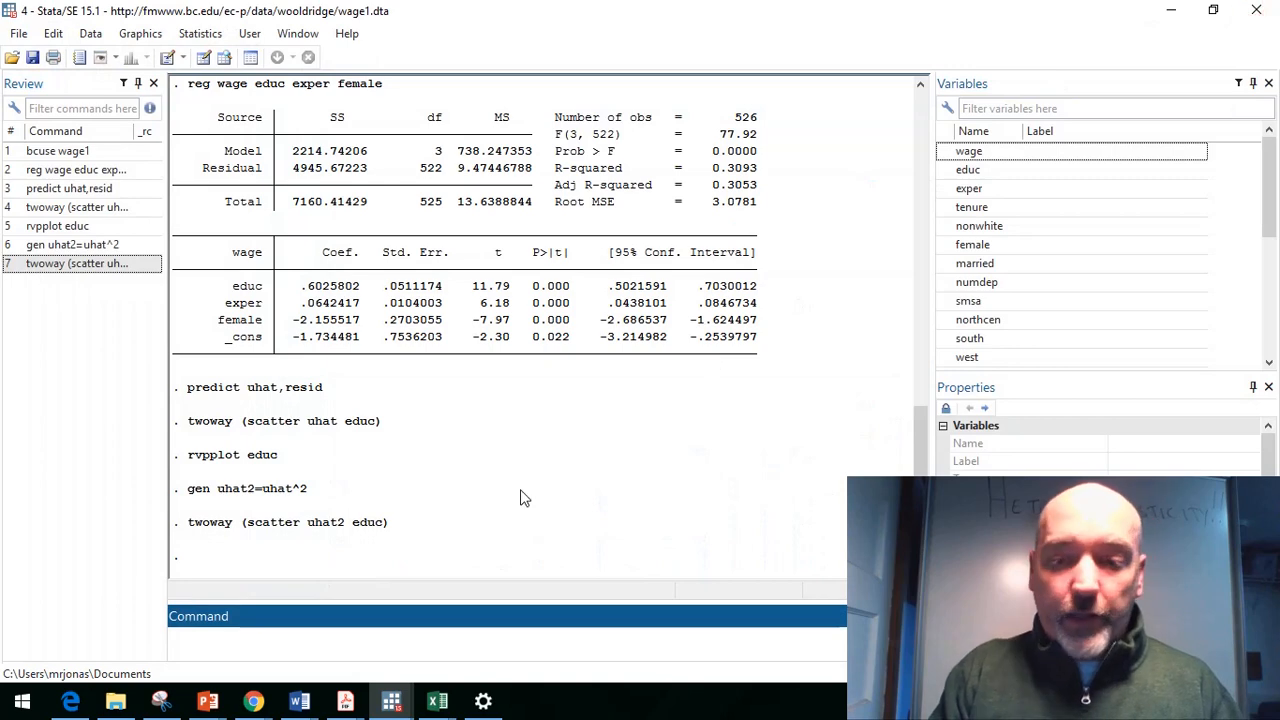
Step: Plot the uhat2 scatter against educ again with an lfit uhat2 educ fitted line added, then close the graph
{"action": "key", "text": "Page_Up"}
{"action": "type", "text": "(scatter uhat2 educ) ("}
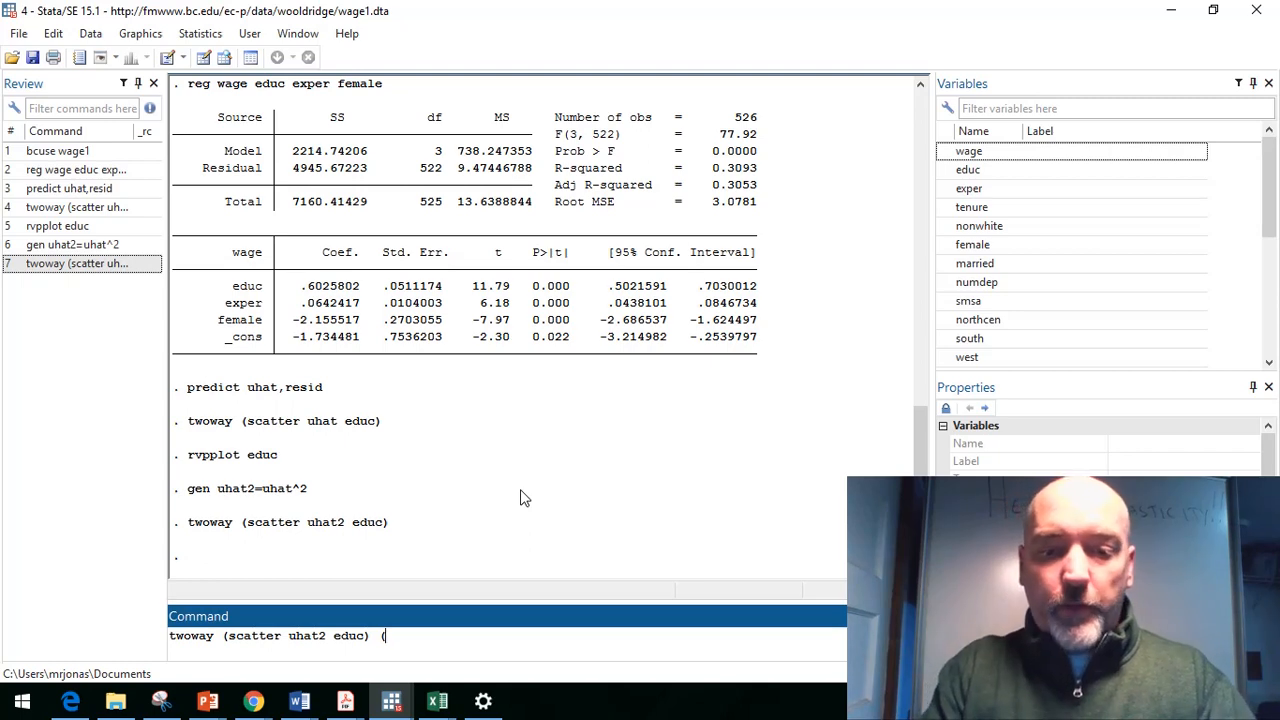
{"action": "type", "text": "lfit "}
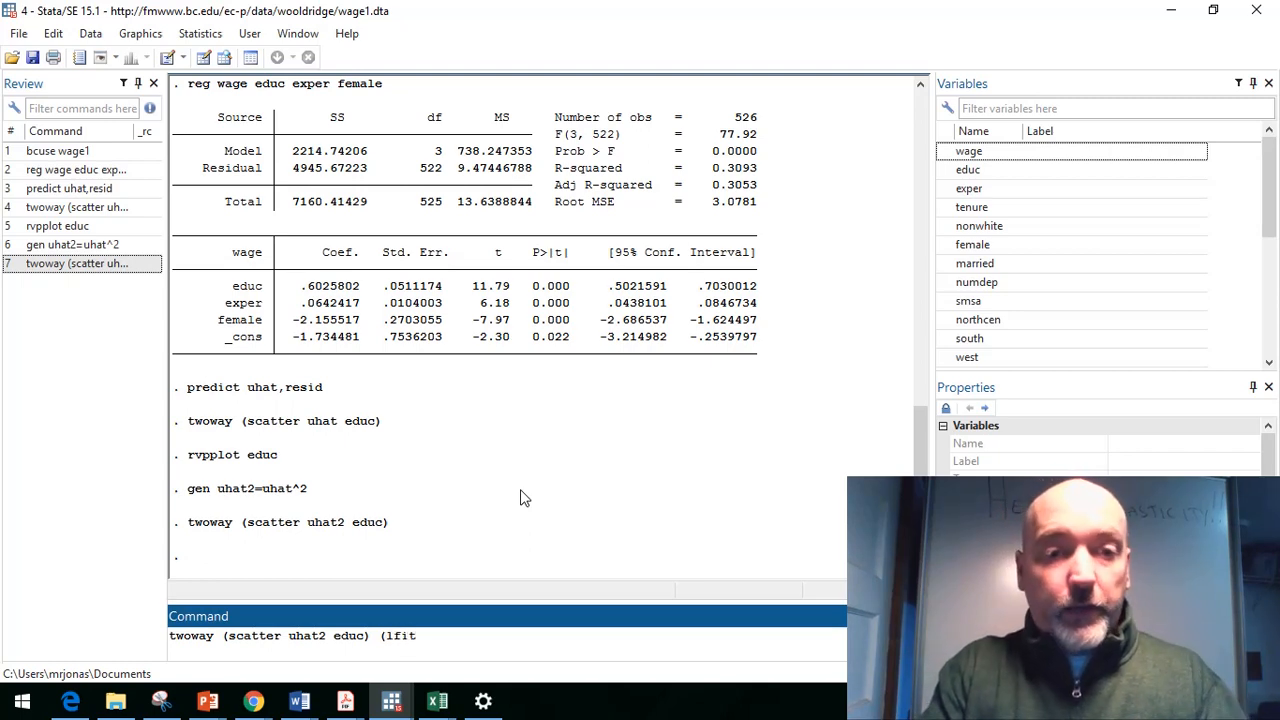
{"action": "type", "text": "uhat2 "}
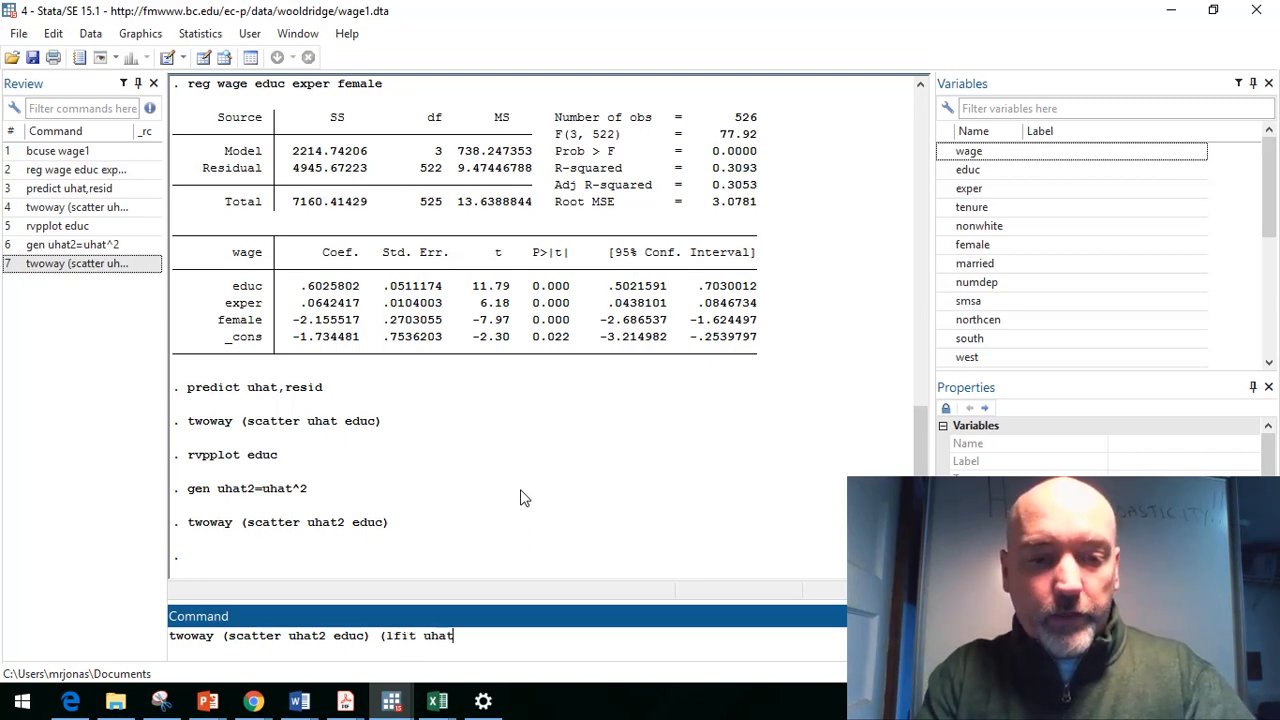
{"action": "type", "text": "educ)"}
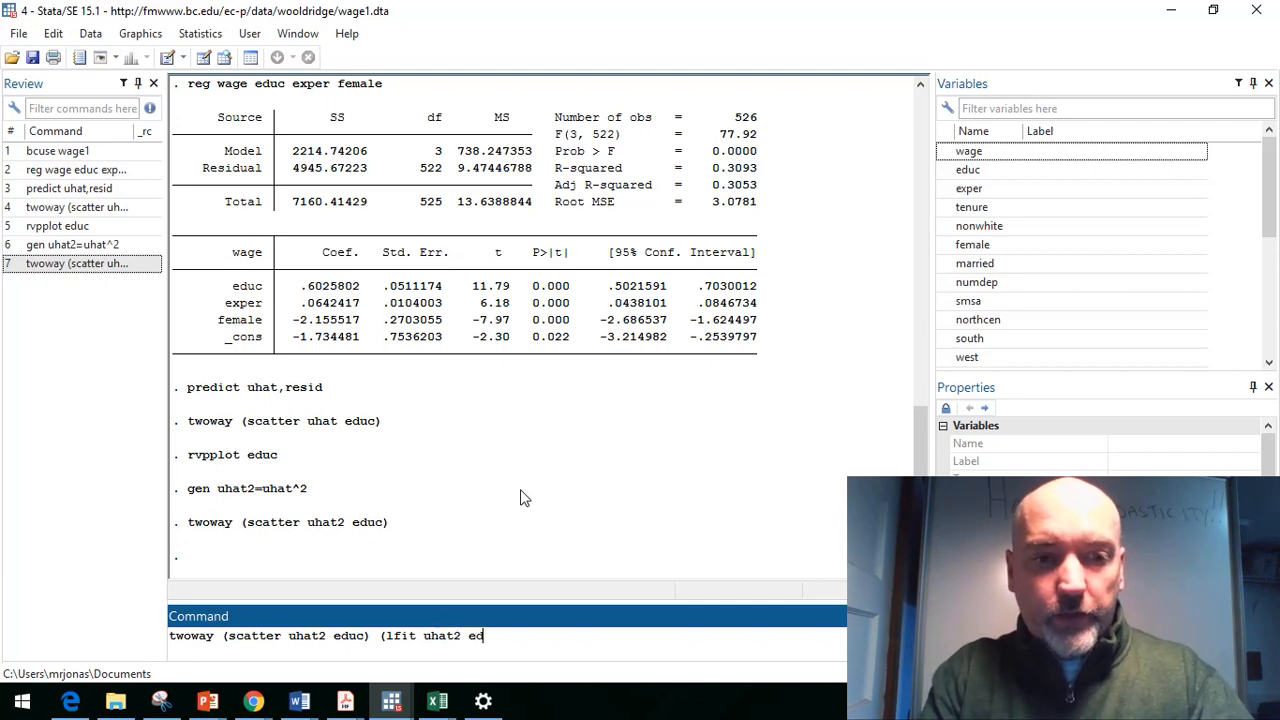
{"action": "key", "text": "Return"}
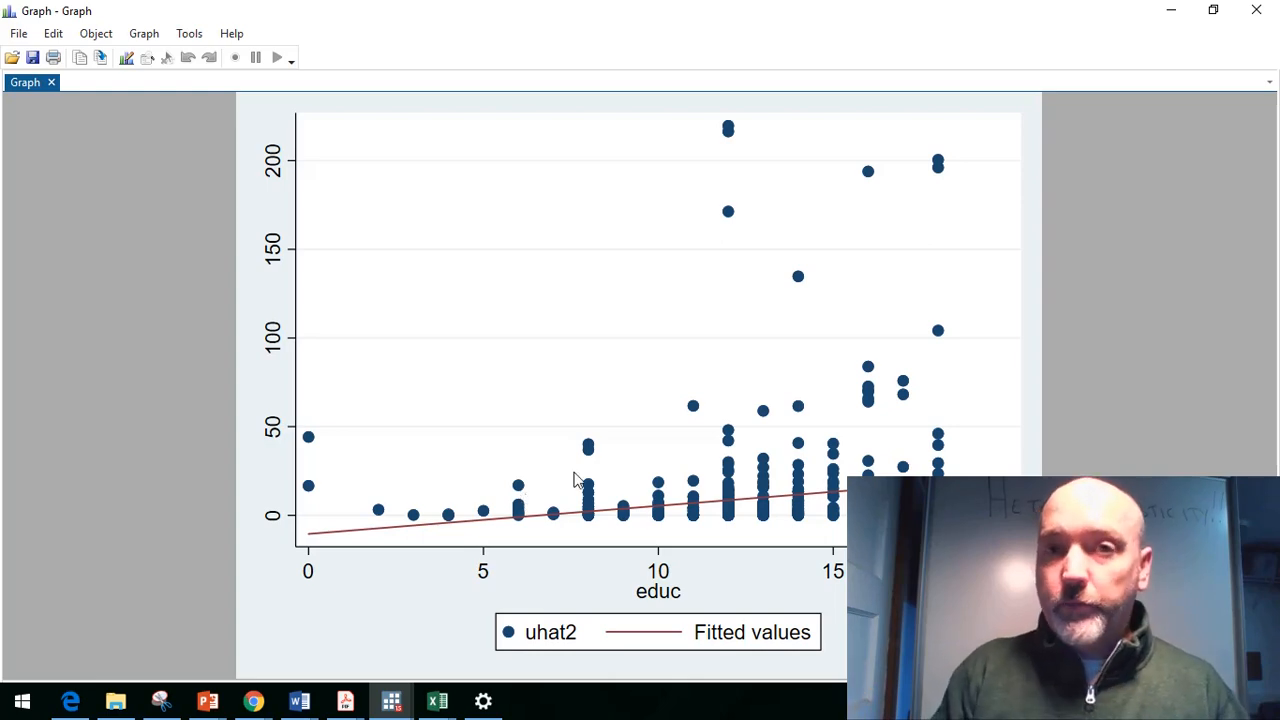
{"action": "left_click", "coordinate": [1257, 11]}
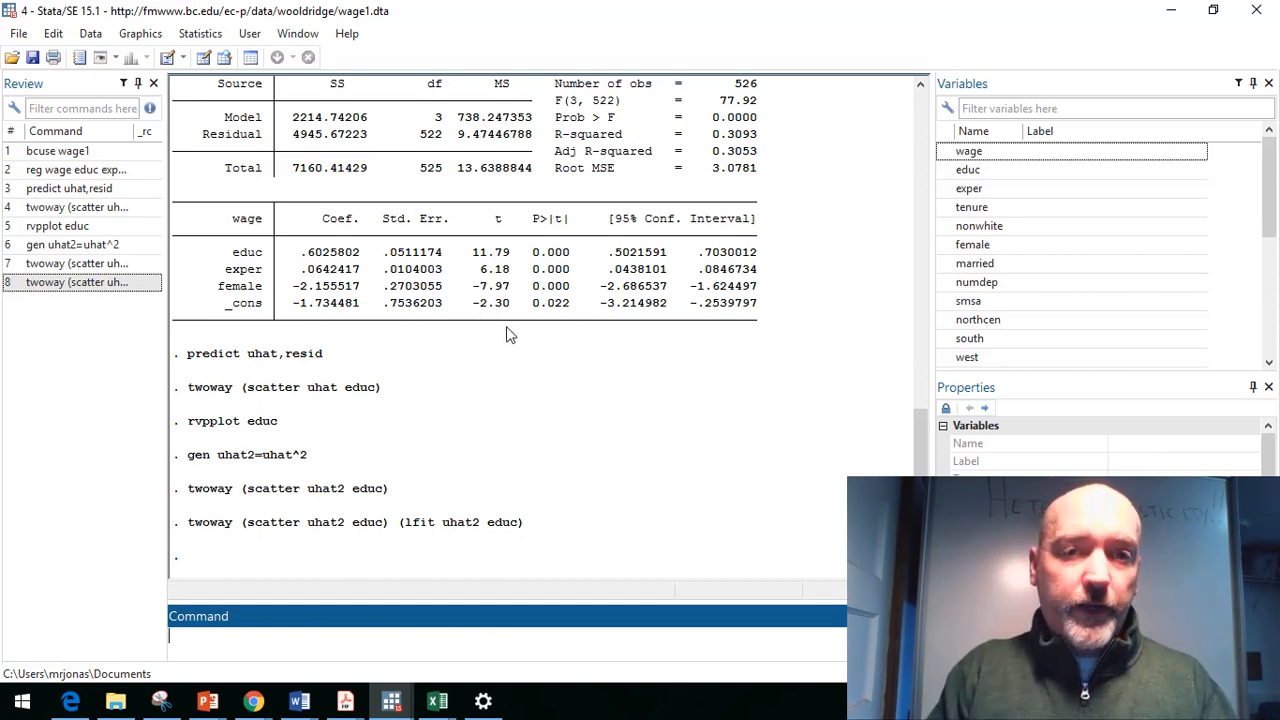
Step: Generate a new variable luhat2 as the log of uhat2
{"action": "left_click_drag", "start_coordinate": [506, 326], "coordinate": [480, 254]}
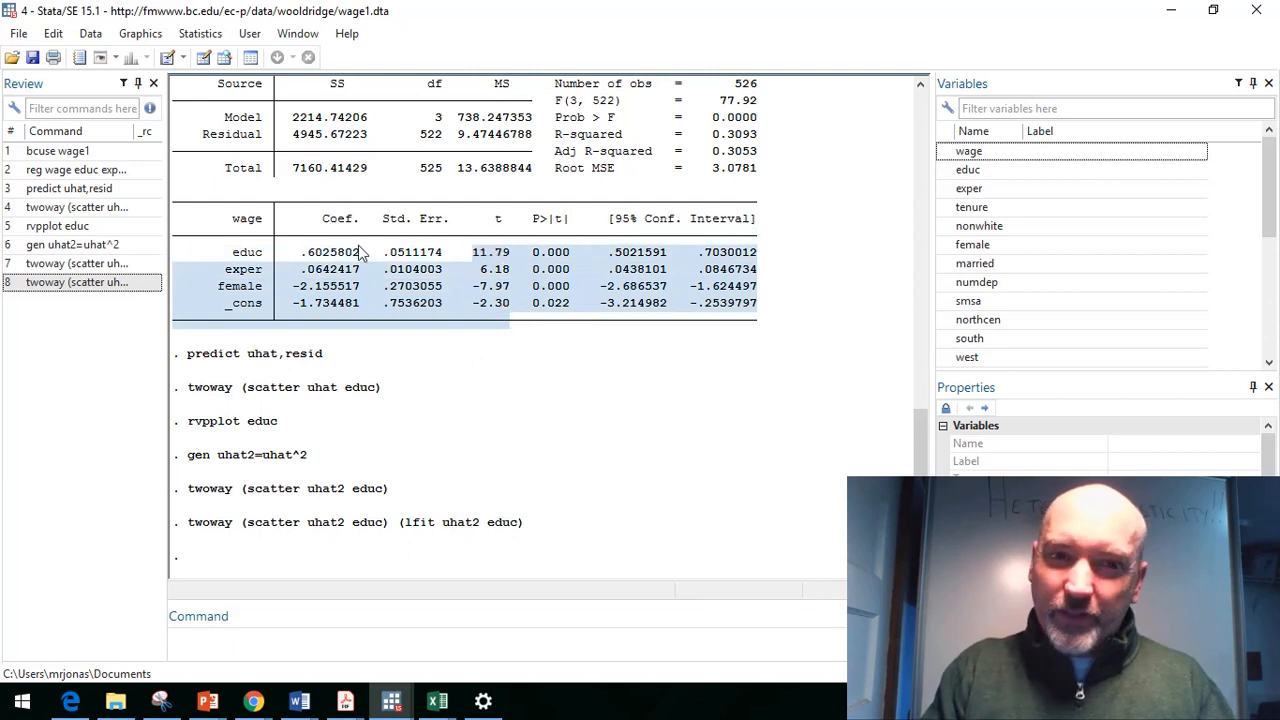
{"action": "left_click", "coordinate": [358, 256]}
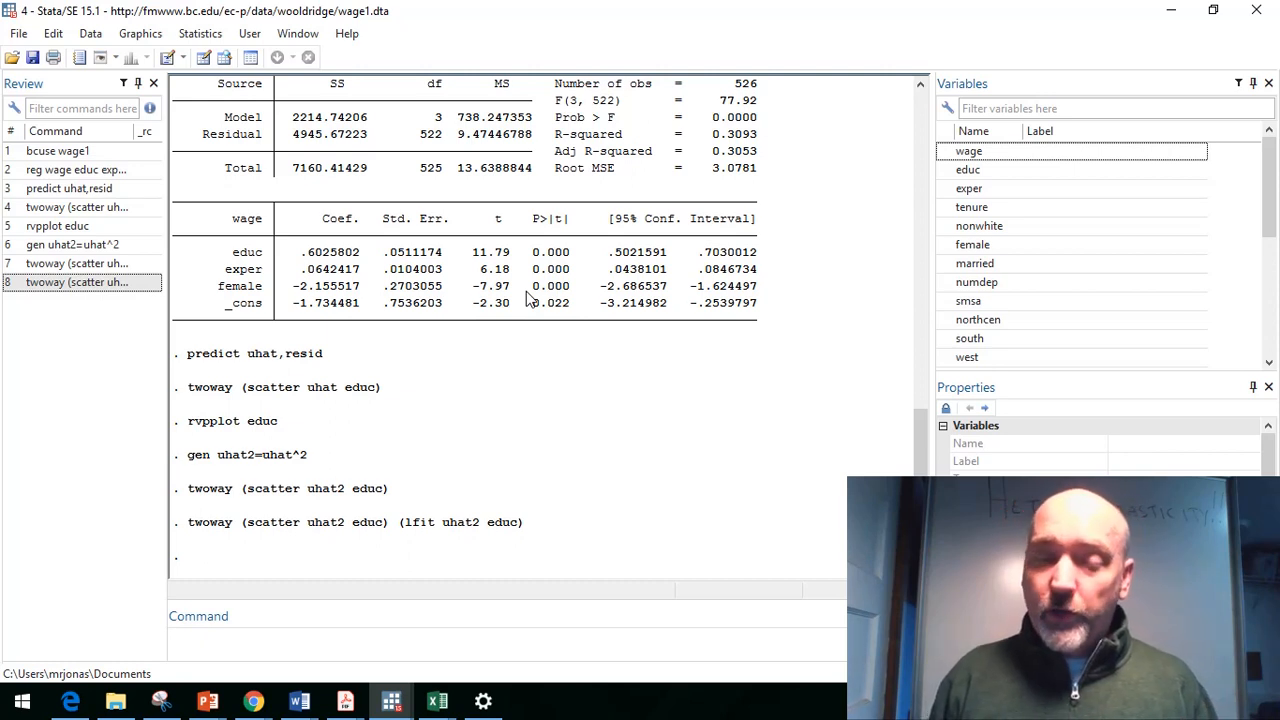
{"action": "left_click", "coordinate": [326, 645]}
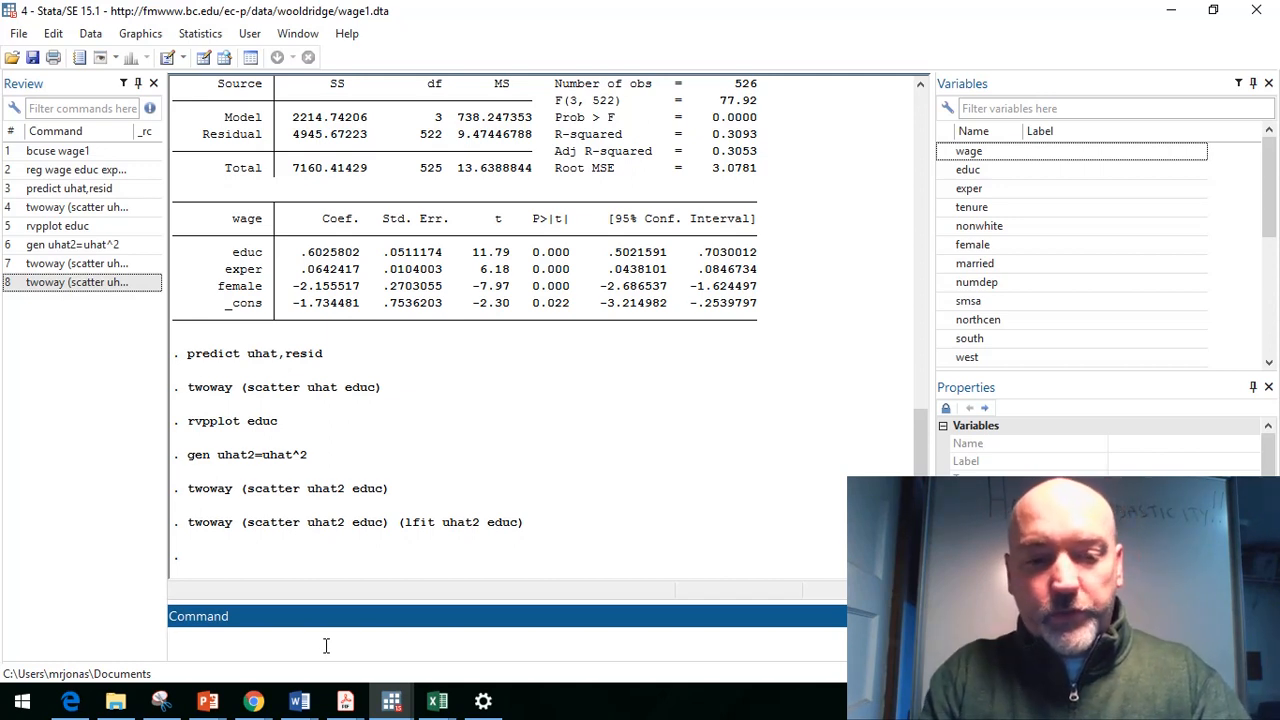
{"action": "type", "text": "gen "}
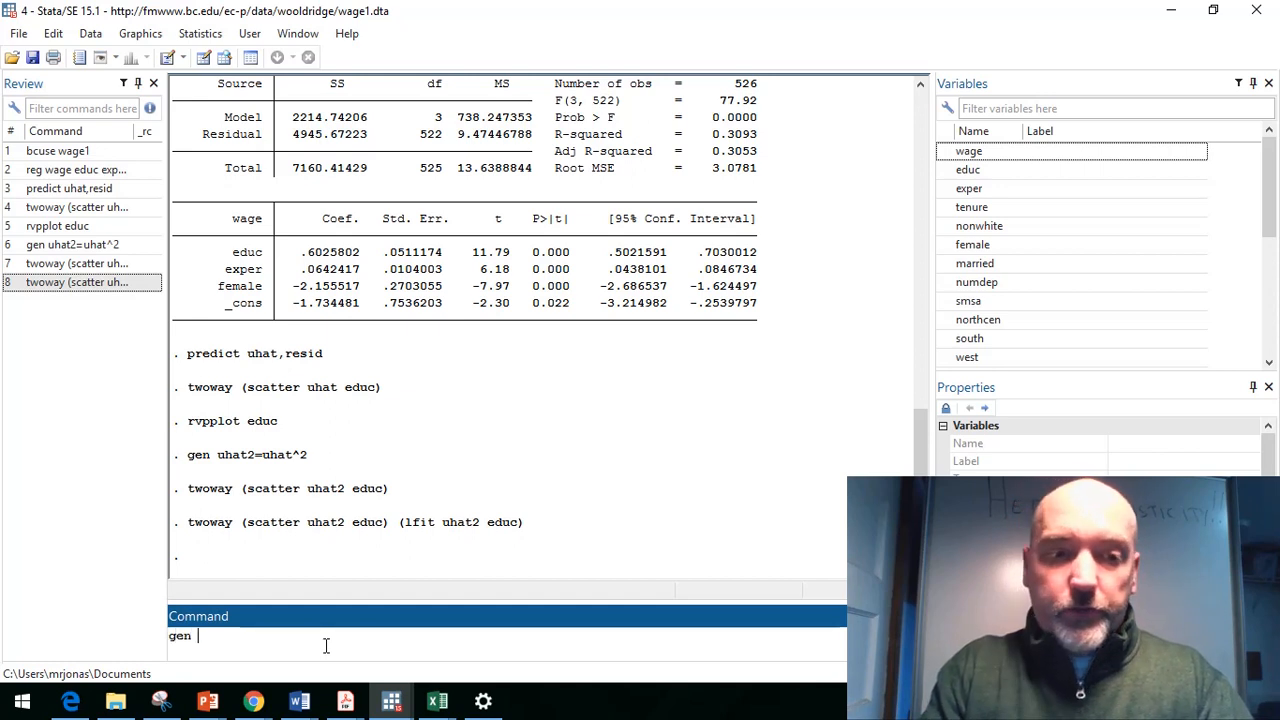
{"action": "type", "text": "luhat2 "}
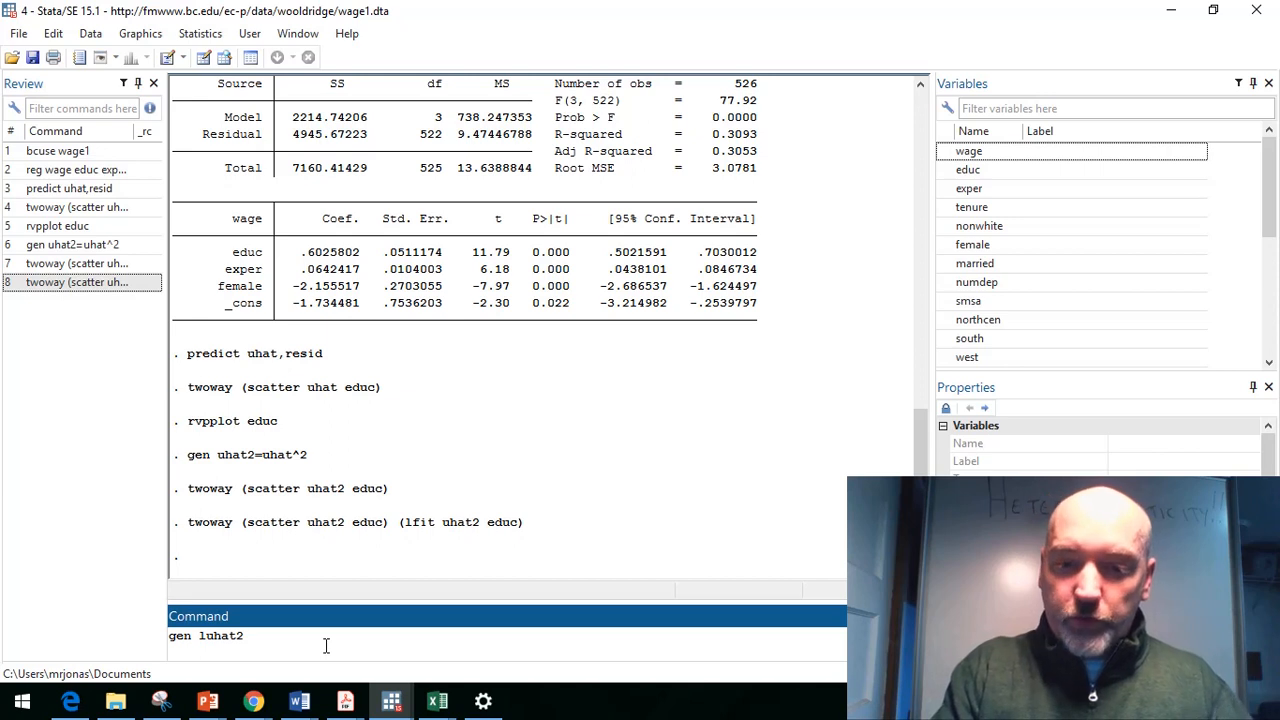
{"action": "type", "text": "= "}
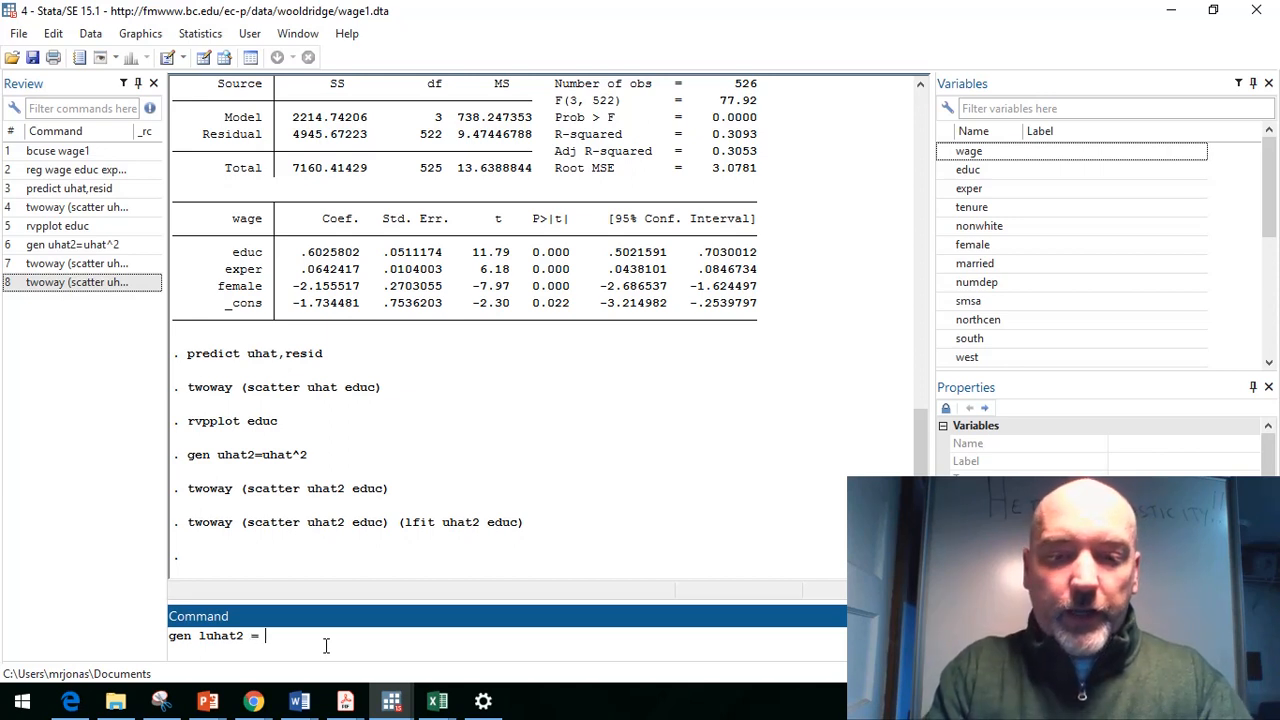
{"action": "type", "text": "log(uhat2)"}
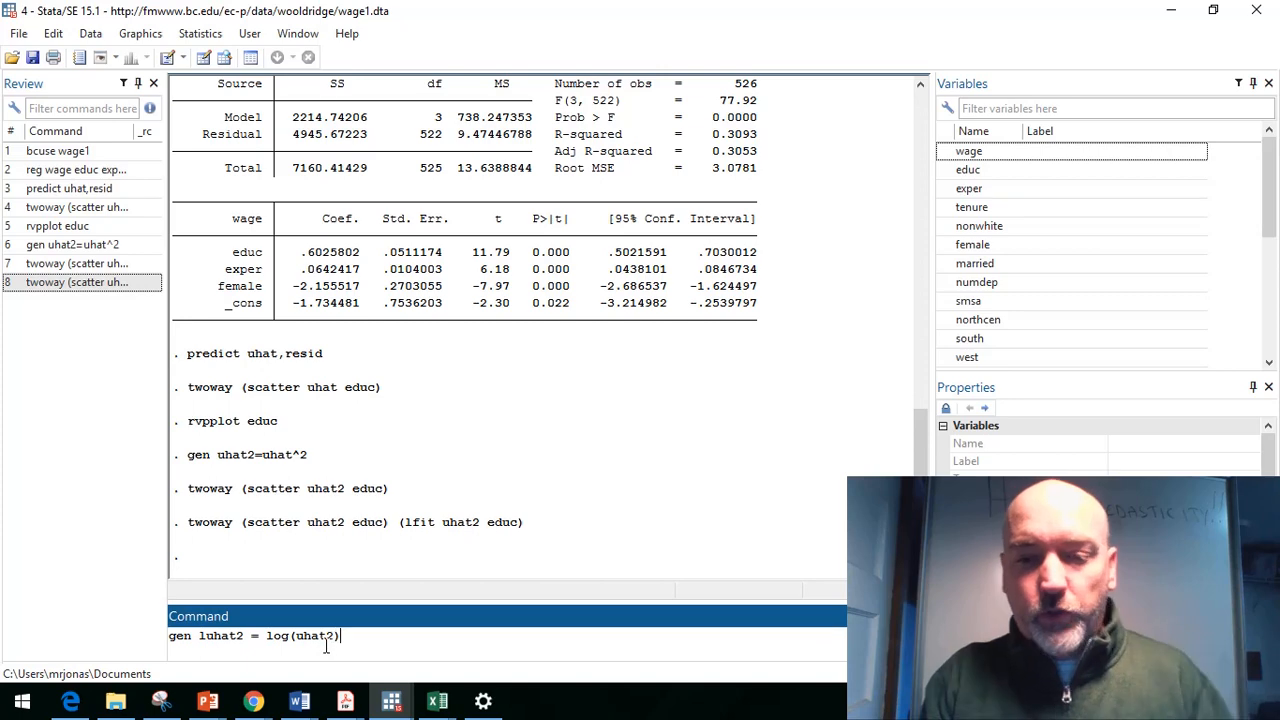
{"action": "key", "text": "Return"}
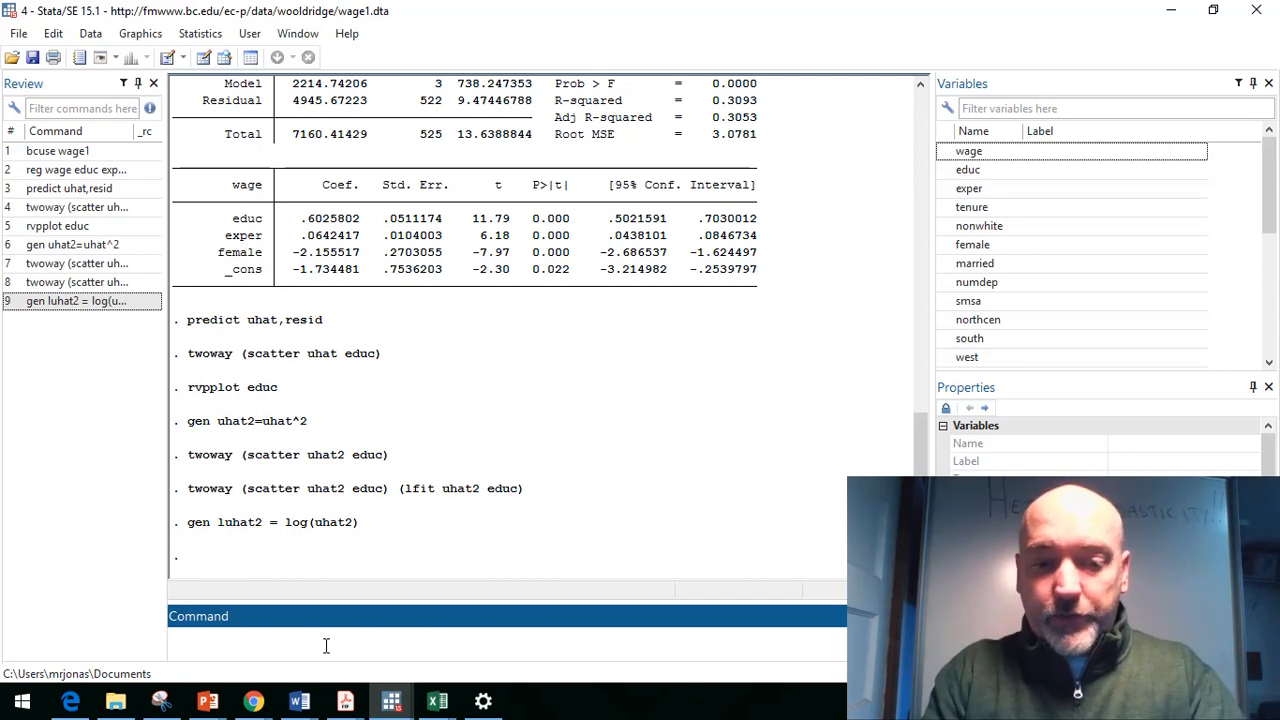
Step: Generate a new variable leduc as the log of educ
{"action": "type", "text": "gen "}
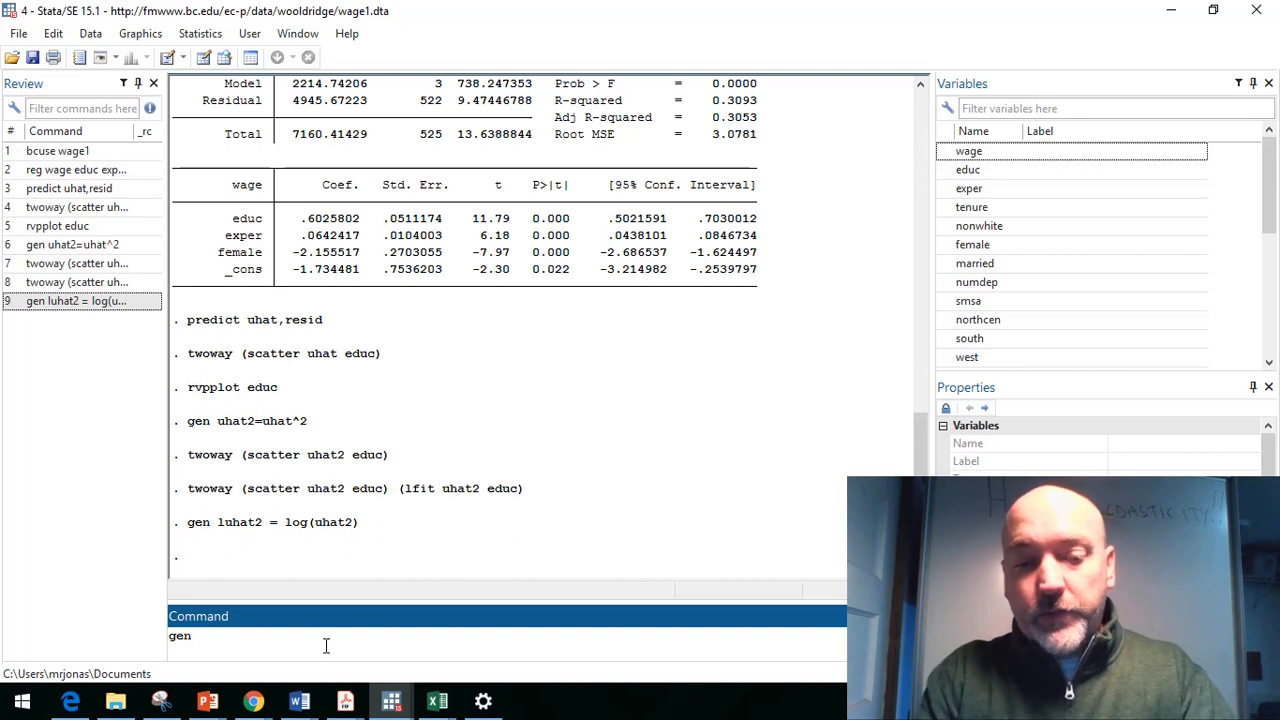
{"action": "type", "text": "l"}
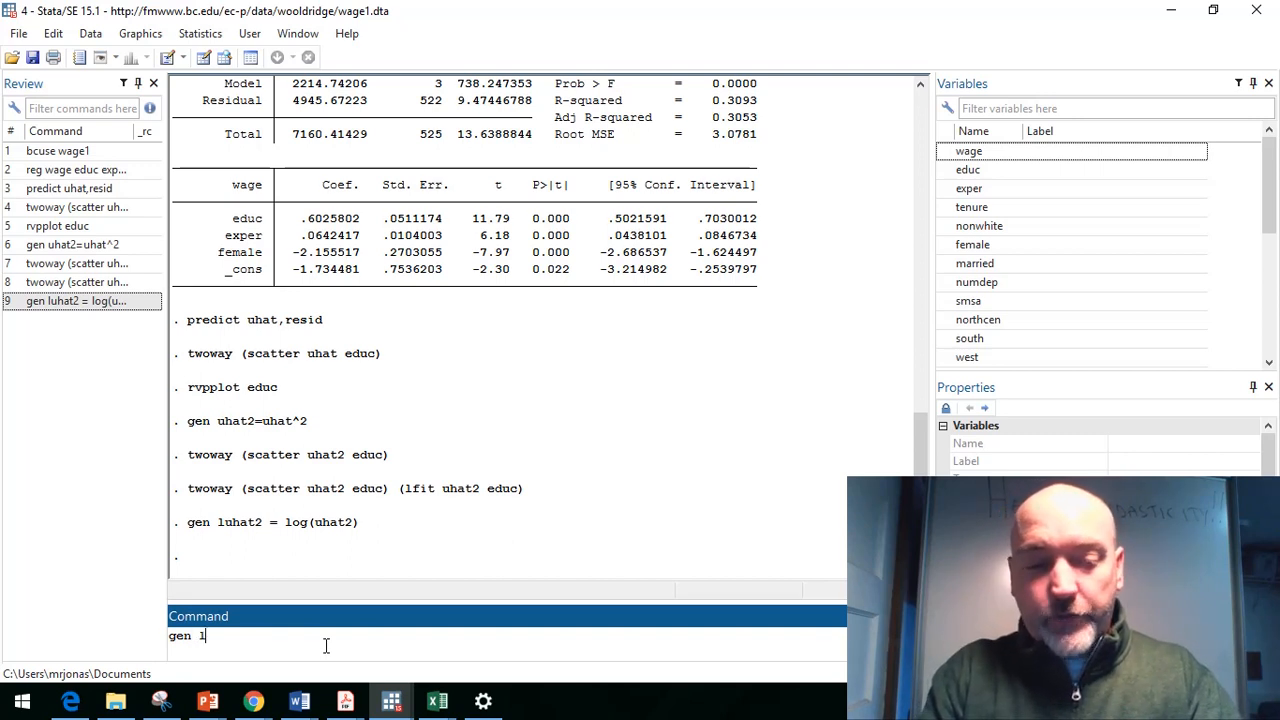
{"action": "type", "text": "educ="}
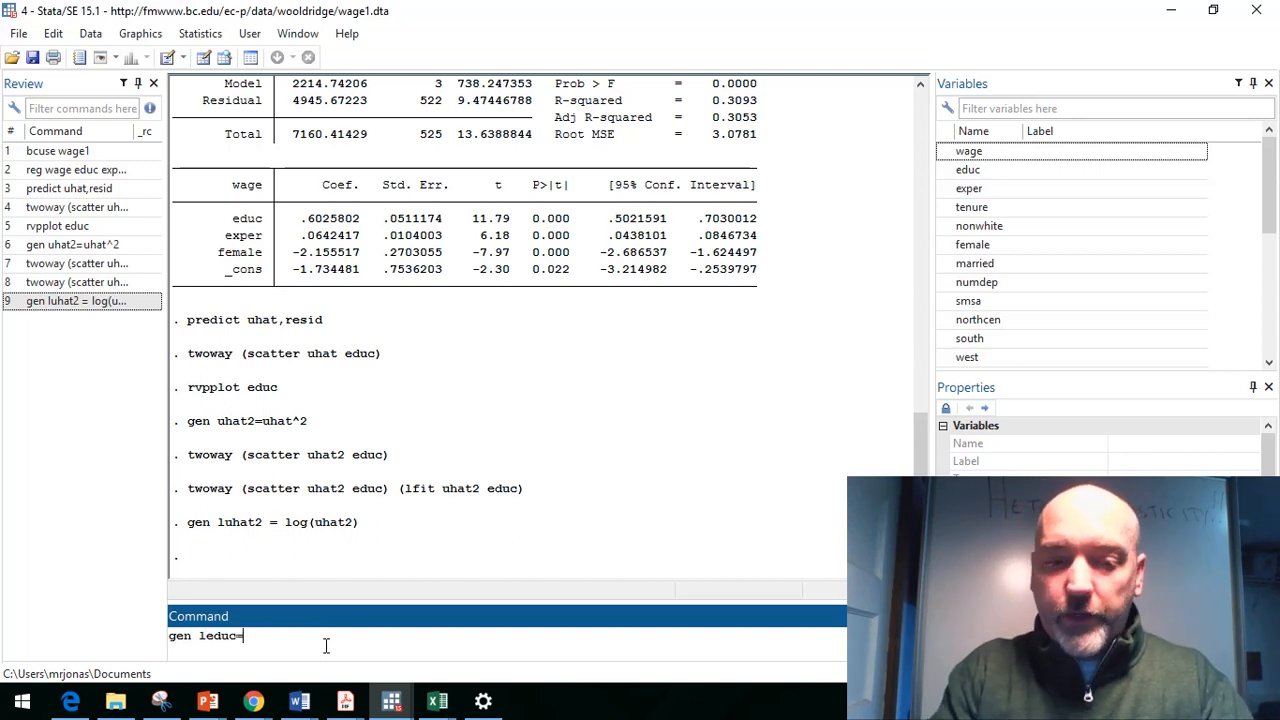
{"action": "type", "text": "log("}
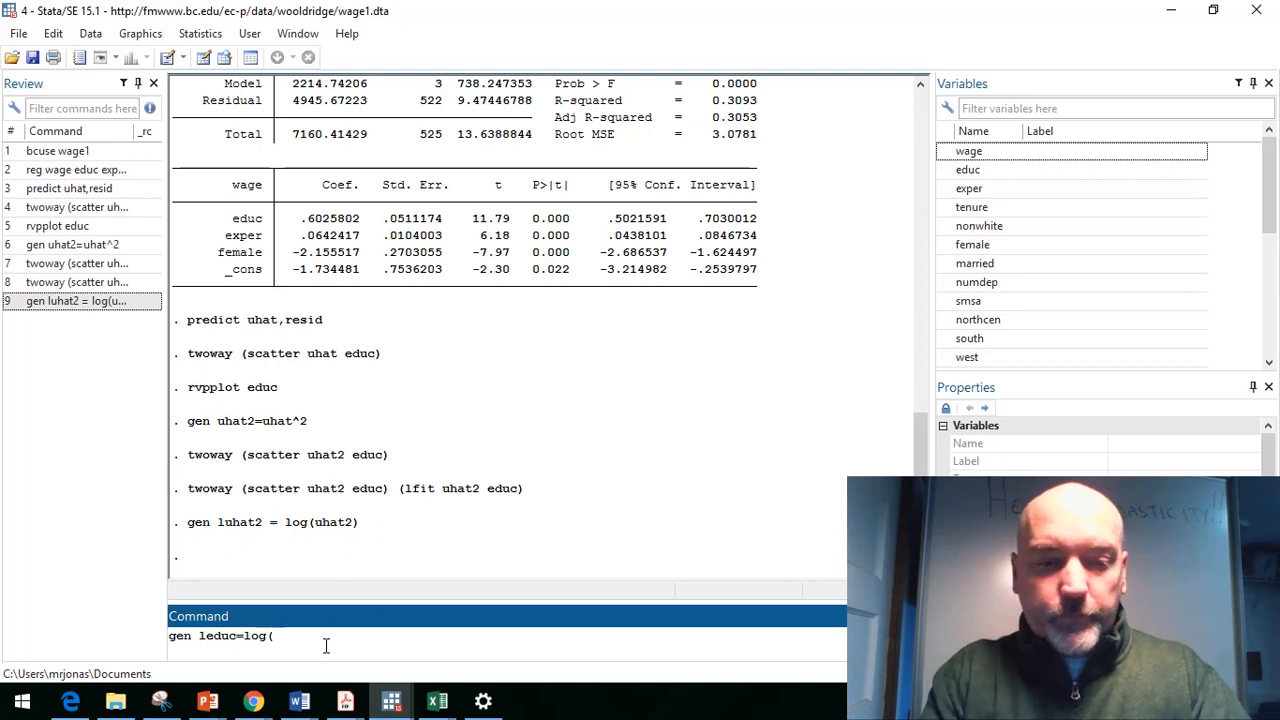
{"action": "type", "text": "educ)"}
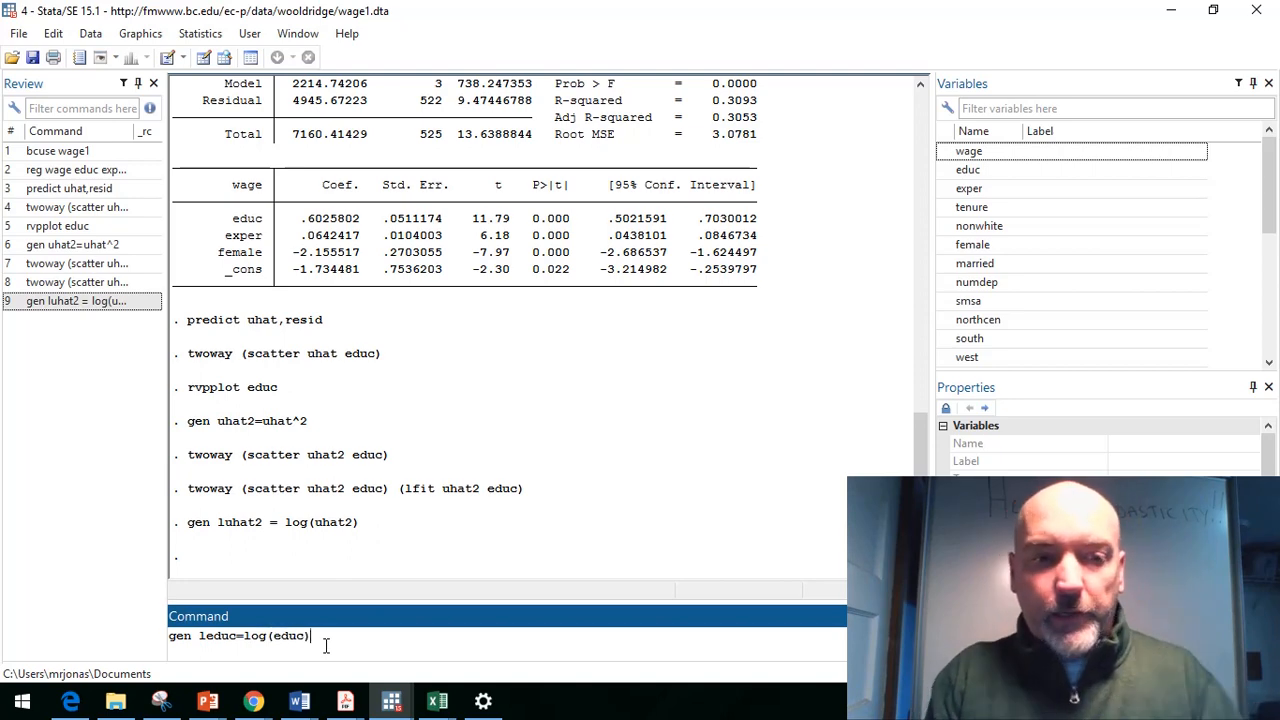
{"action": "key", "text": "Return"}
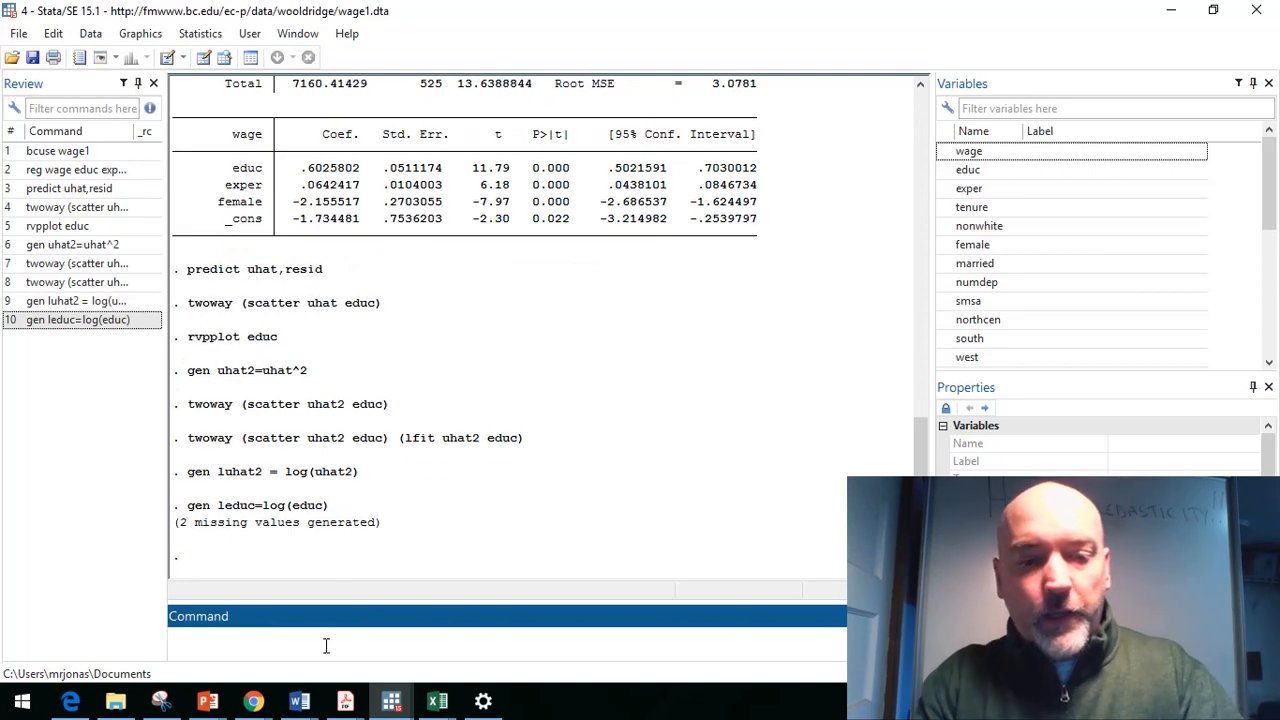
Step: Regress luhat2 on leduc and highlight the leduc t statistic in the output
{"action": "type", "text": "reg luhat"}
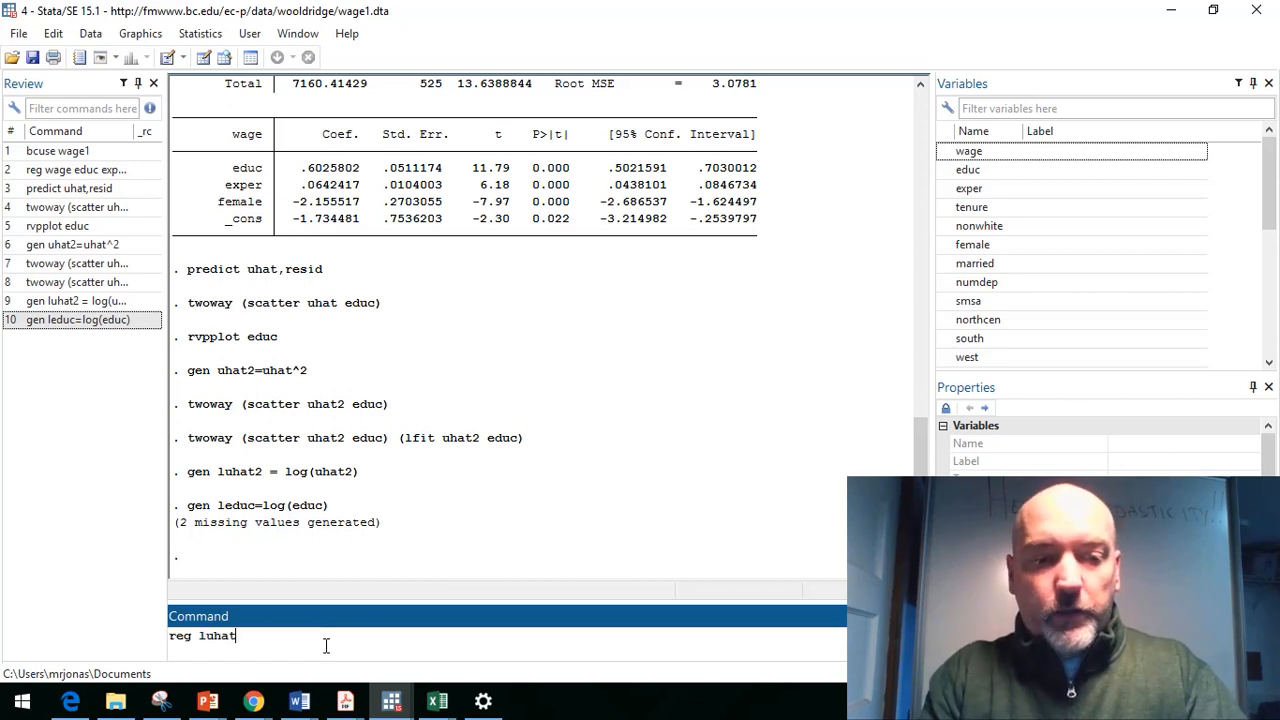
{"action": "type", "text": "2"}
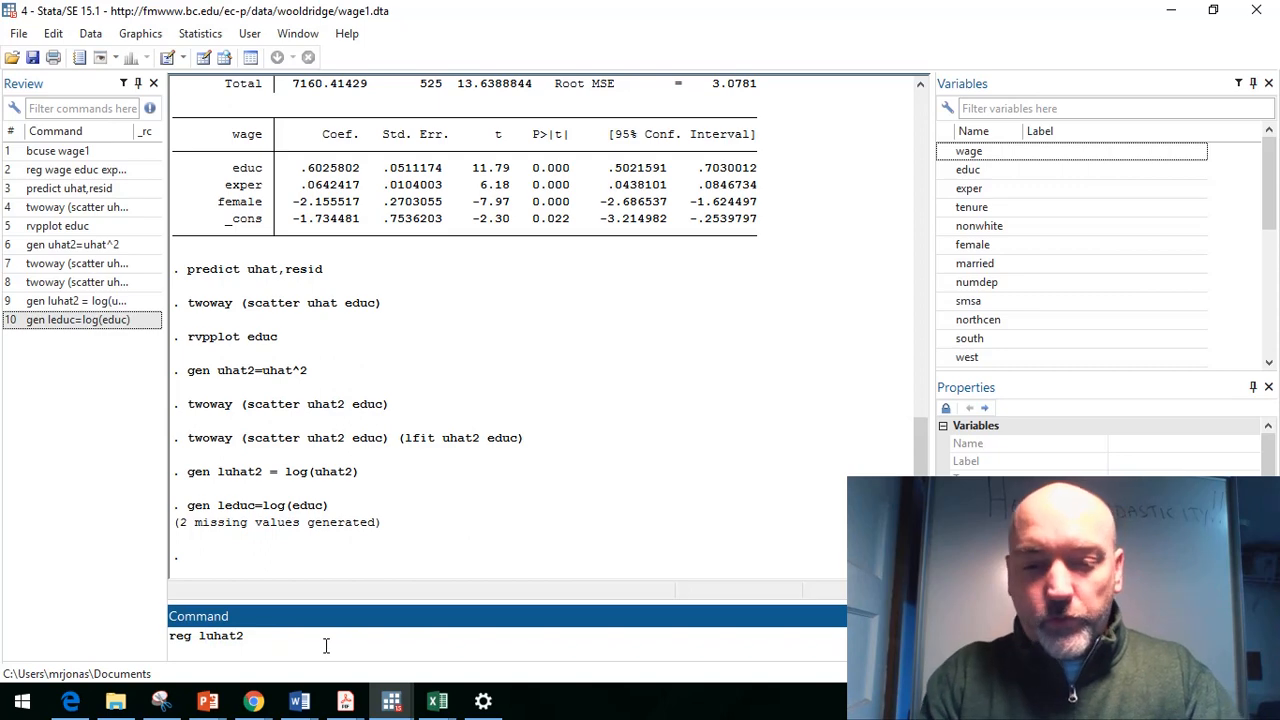
{"action": "type", "text": " leduc"}
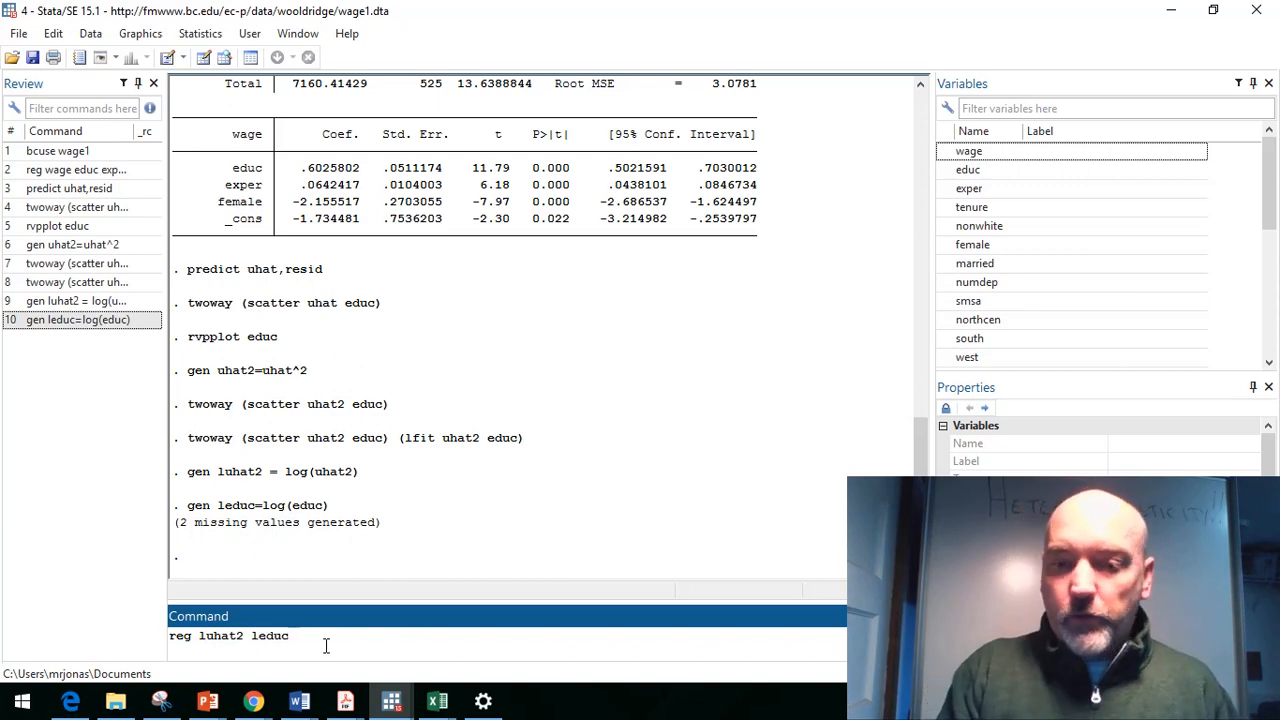
{"action": "key", "text": "Return"}
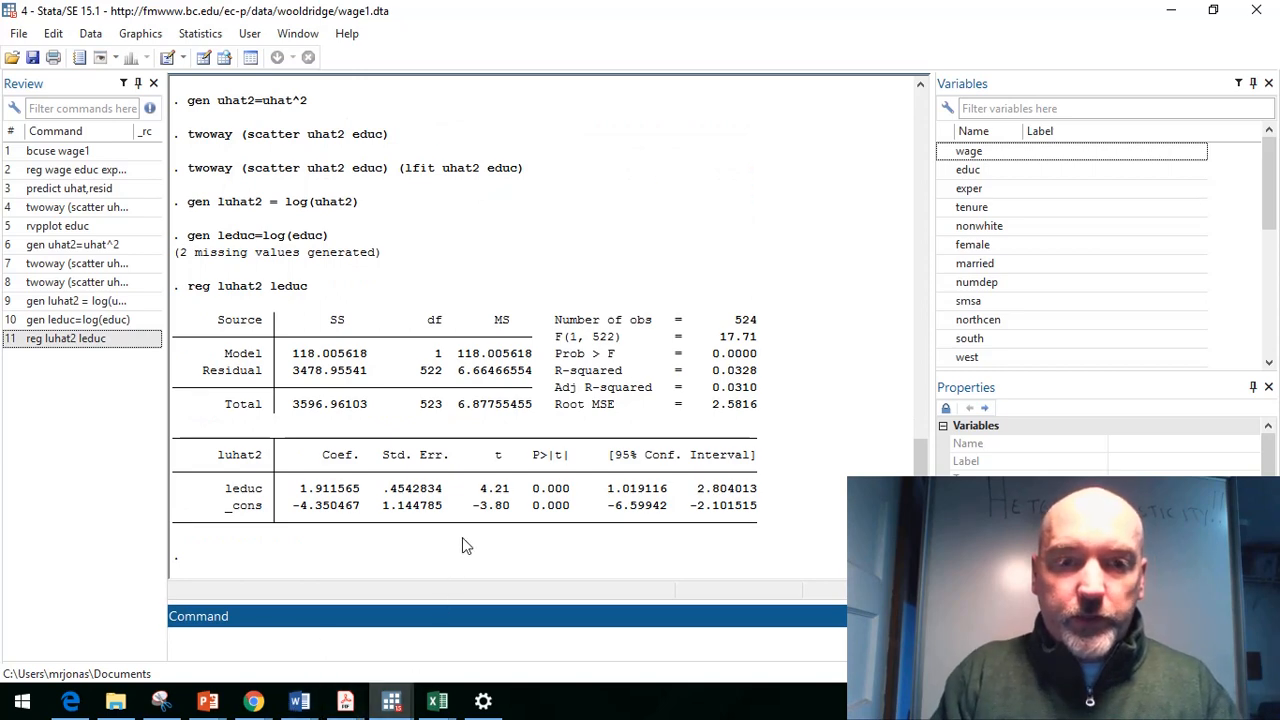
{"action": "left_click_drag", "start_coordinate": [498, 495], "coordinate": [512, 490]}
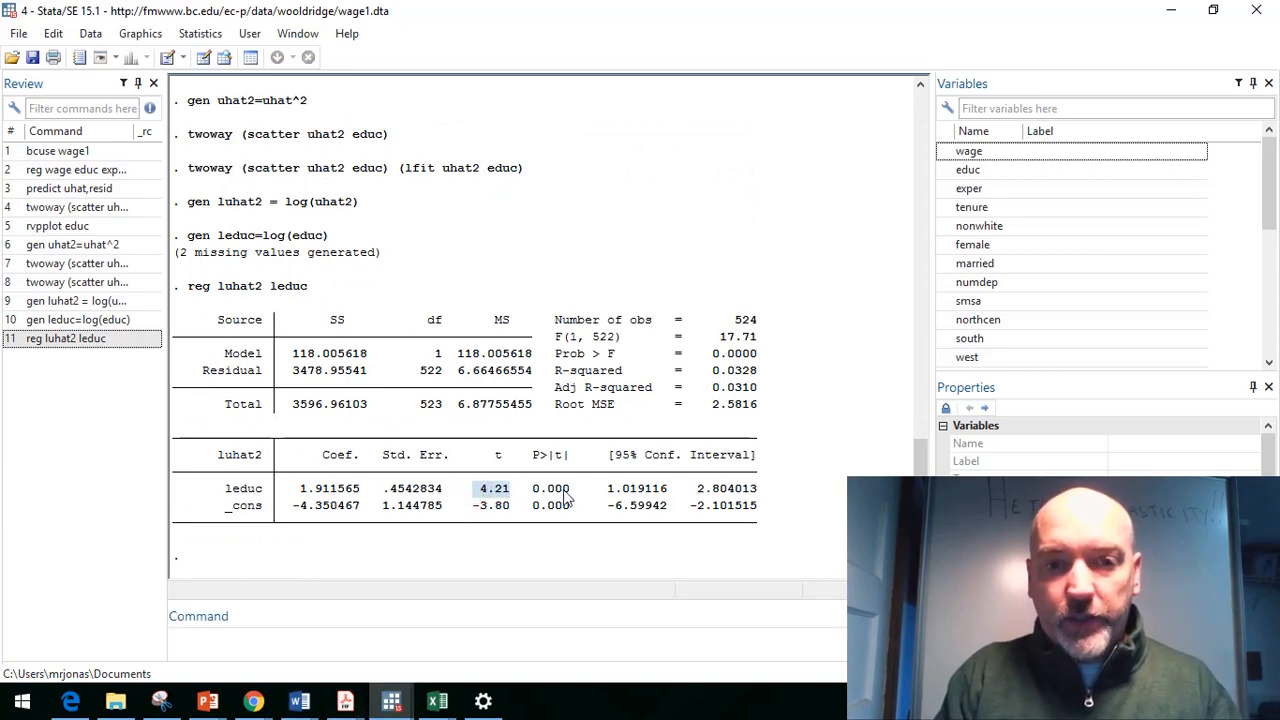
Step: Highlight the leduc p-value, then regress uhat2 on educ, exper and female and highlight its F statistic and Prob > F
{"action": "left_click_drag", "start_coordinate": [532, 490], "coordinate": [568, 493]}
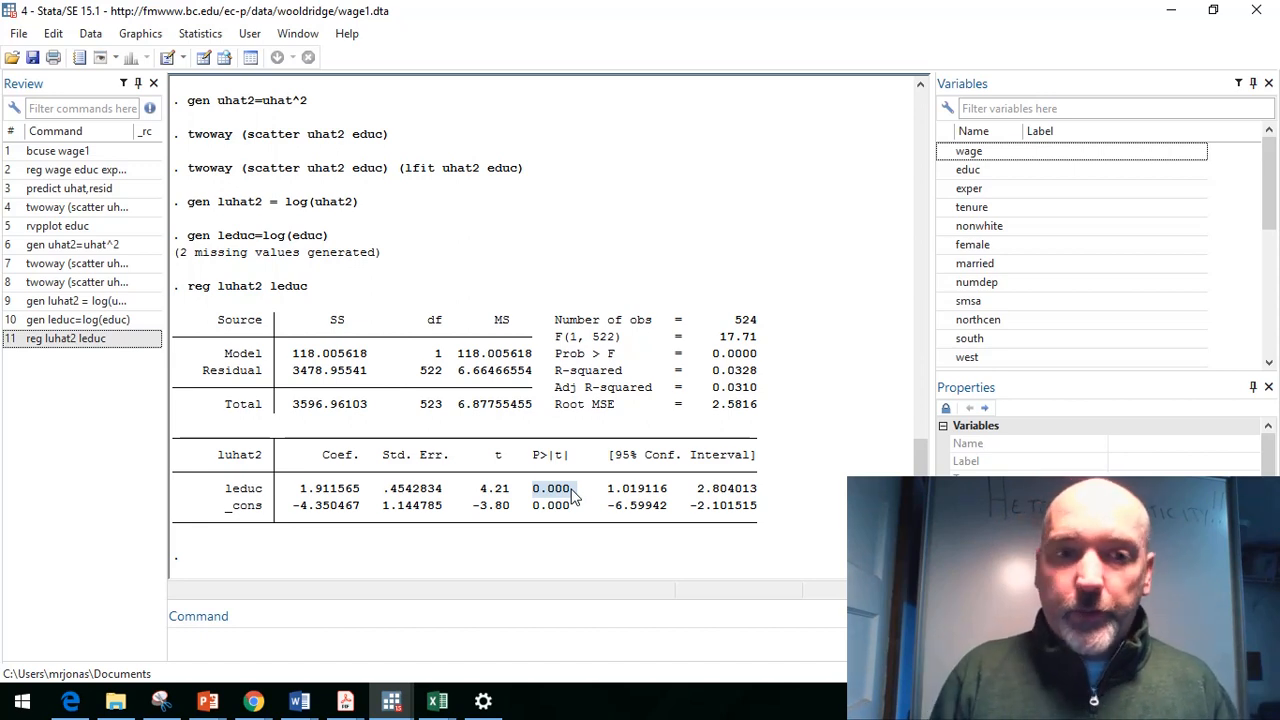
{"action": "left_click", "coordinate": [428, 655]}
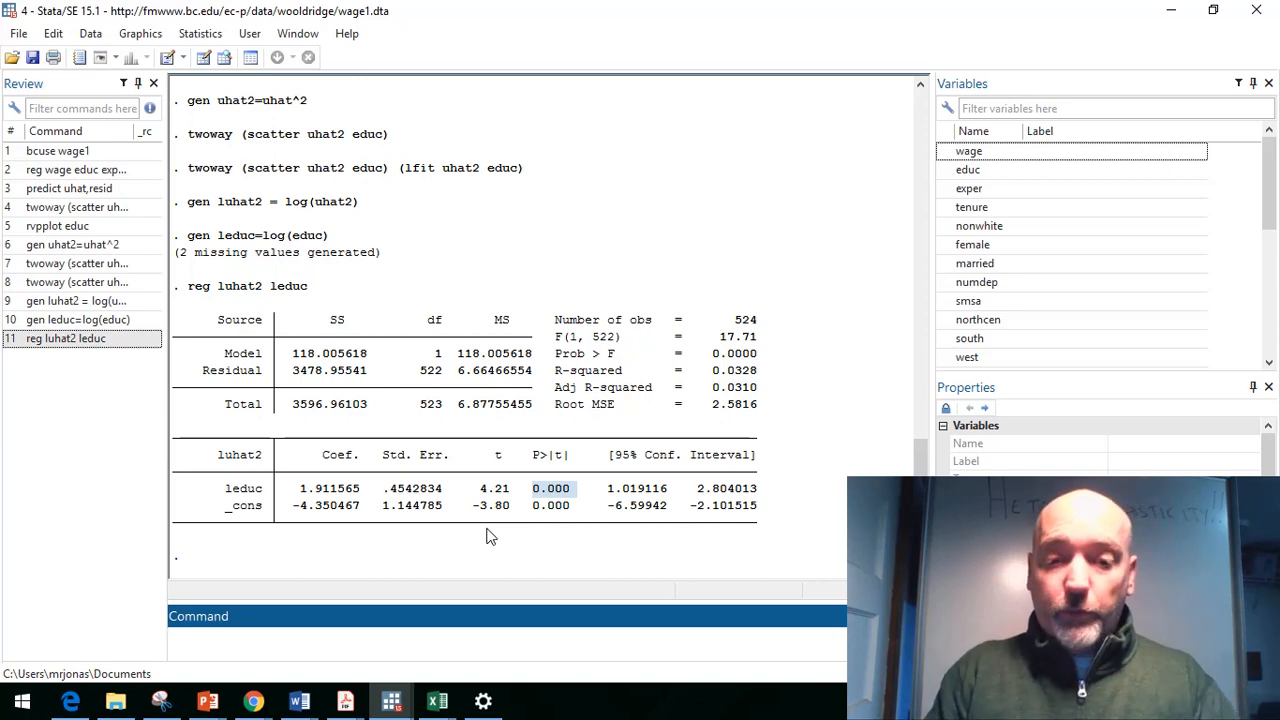
{"action": "type", "text": "reg "}
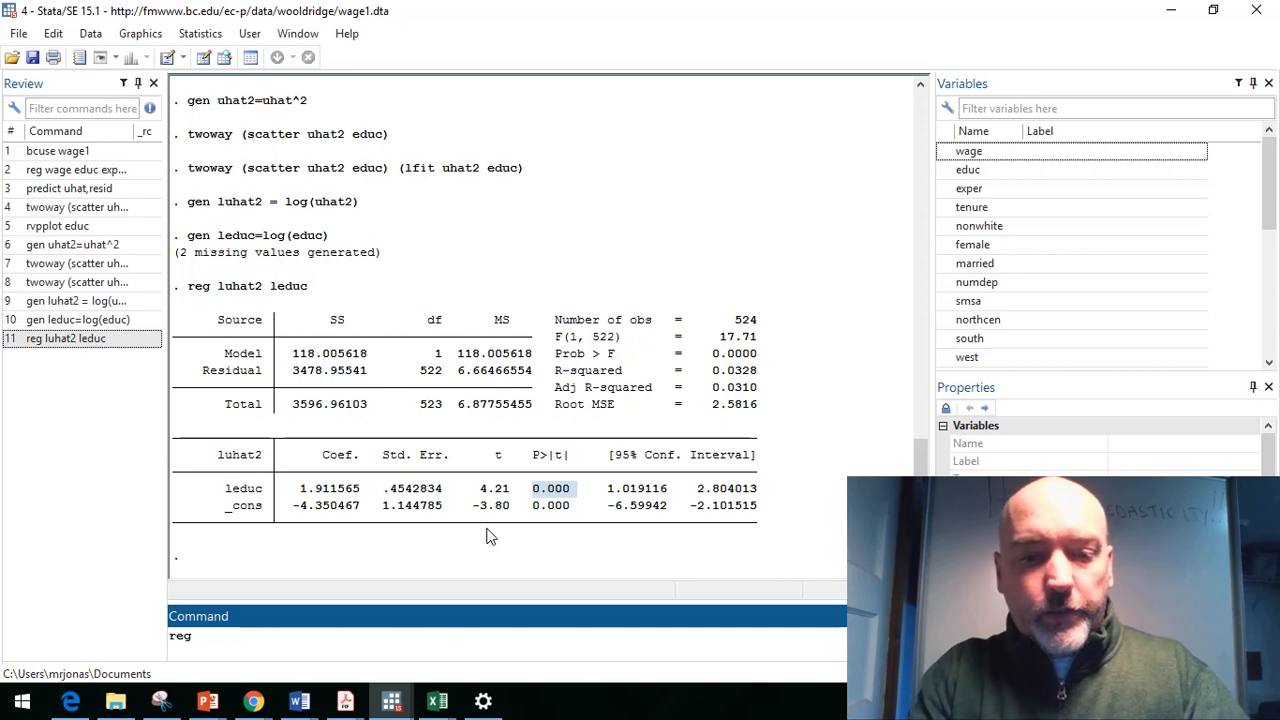
{"action": "type", "text": "uhat2"}
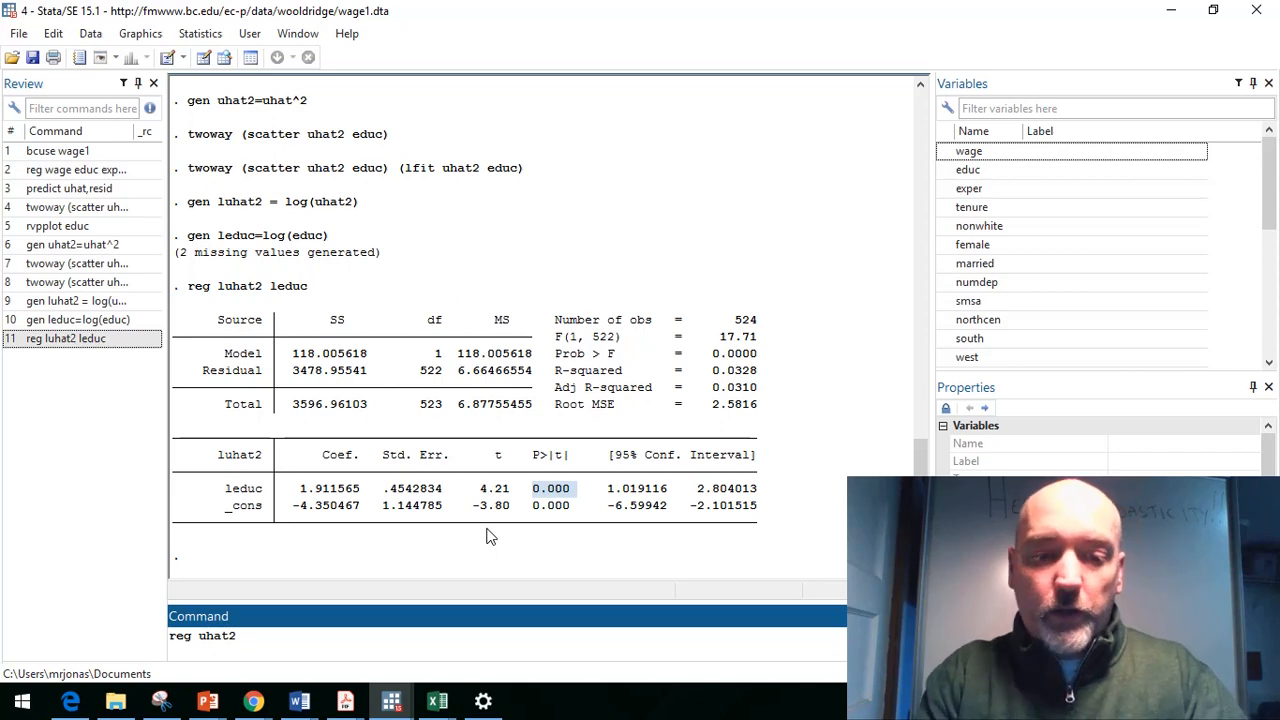
{"action": "type", "text": "educ ex"}
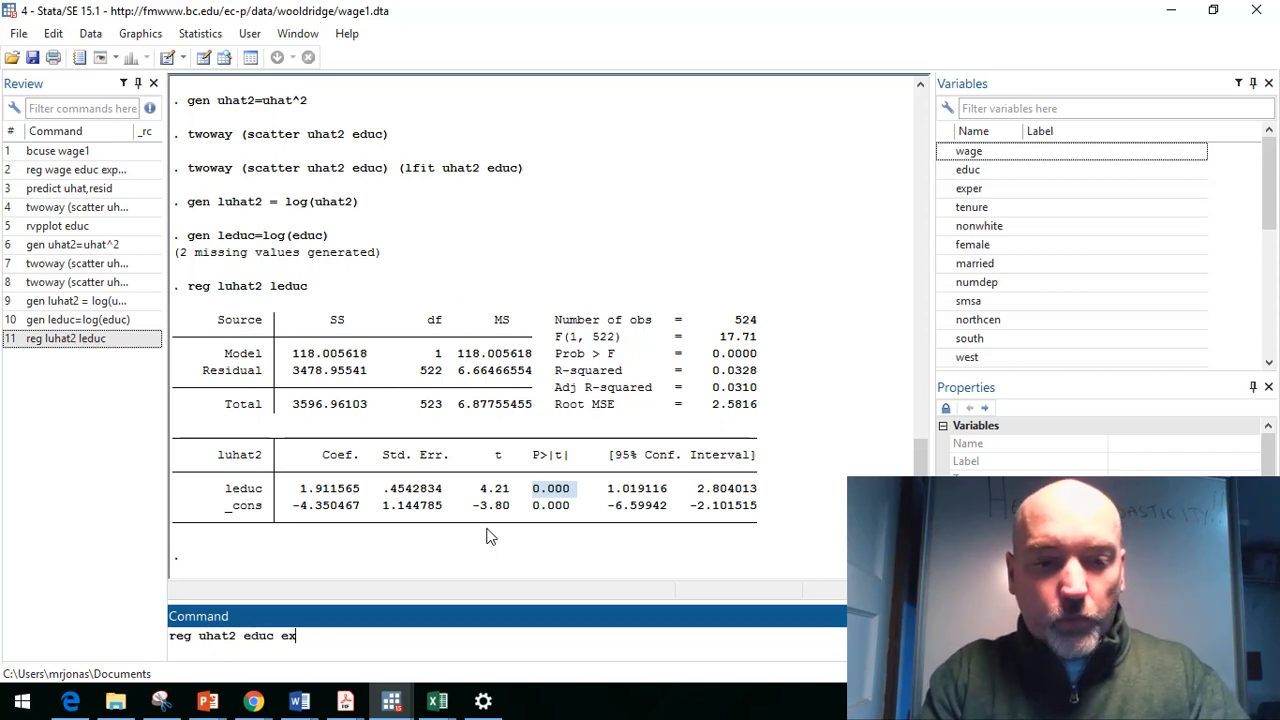
{"action": "type", "text": "per female"}
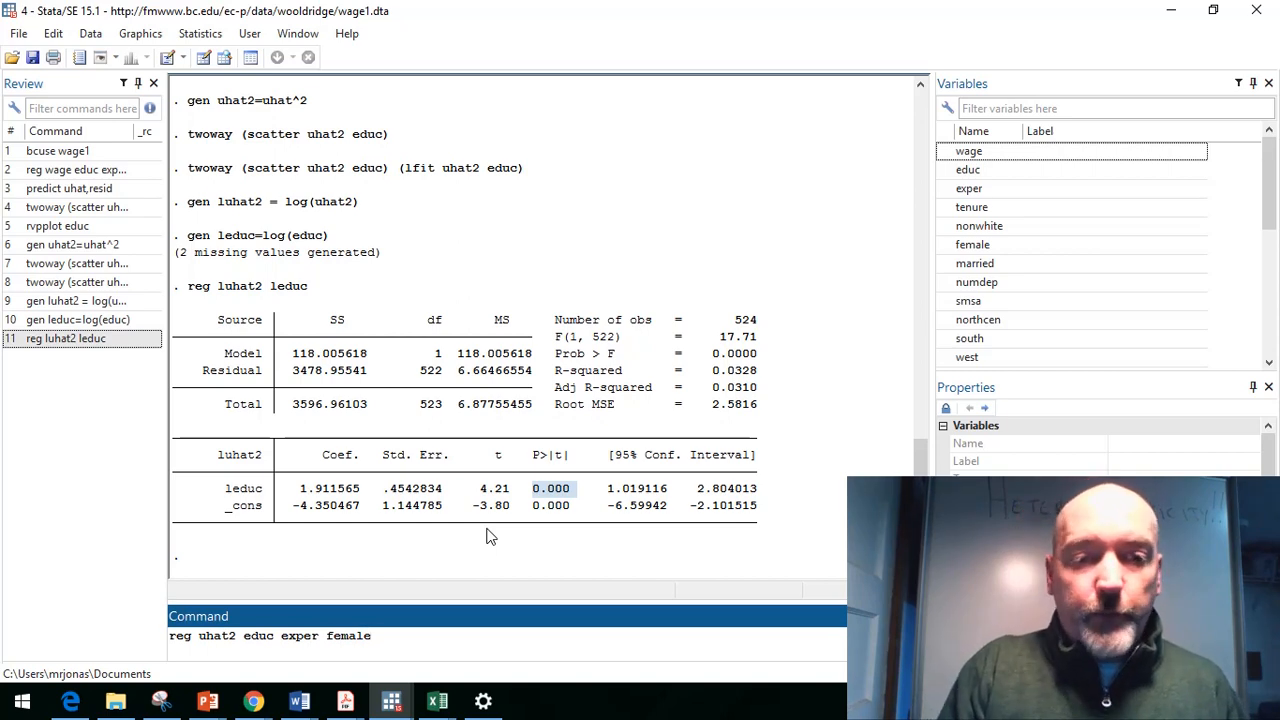
{"action": "key", "text": "Return"}
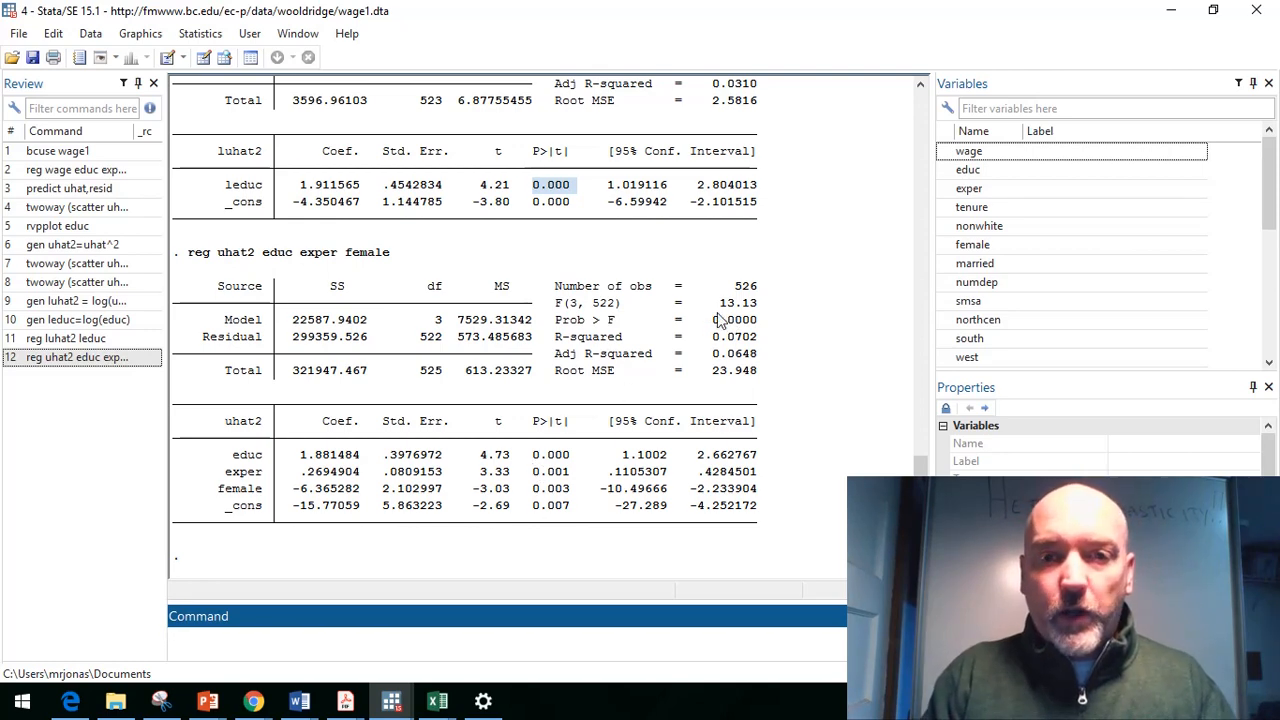
{"action": "left_click_drag", "start_coordinate": [713, 303], "coordinate": [755, 313]}
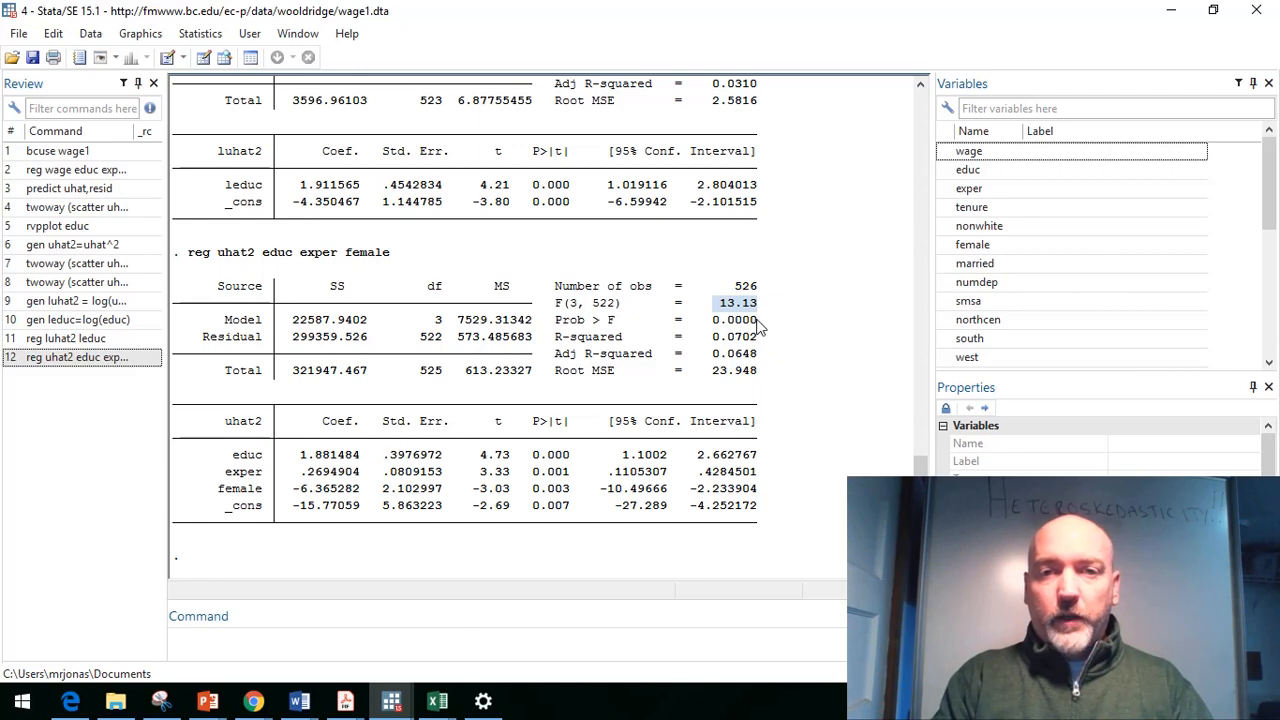
{"action": "left_click_drag", "start_coordinate": [759, 322], "coordinate": [709, 326]}
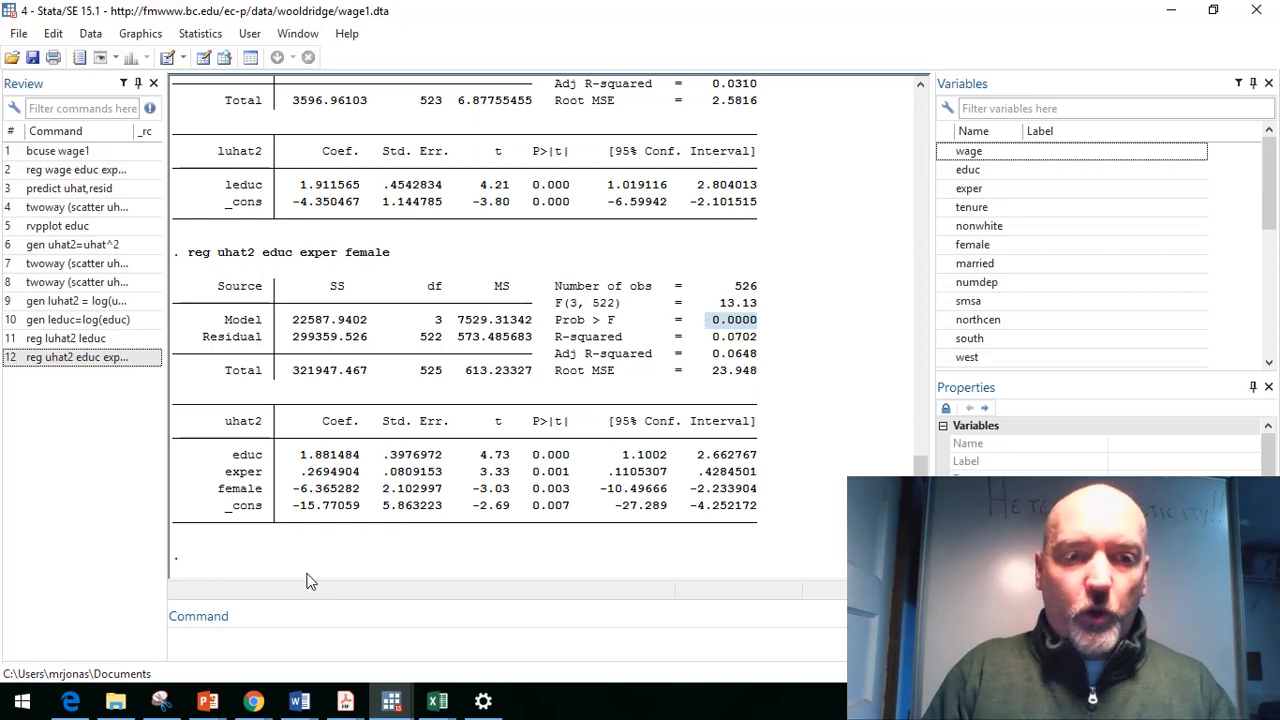
Step: Rerun the original regression of wage on educ, exper and female by recalling it from the command history
{"action": "left_click", "coordinate": [246, 647]}
{"action": "key", "text": "Page_Up"}
{"action": "key", "text": "Page_Up"}
{"action": "key", "text": "Page_Up"}
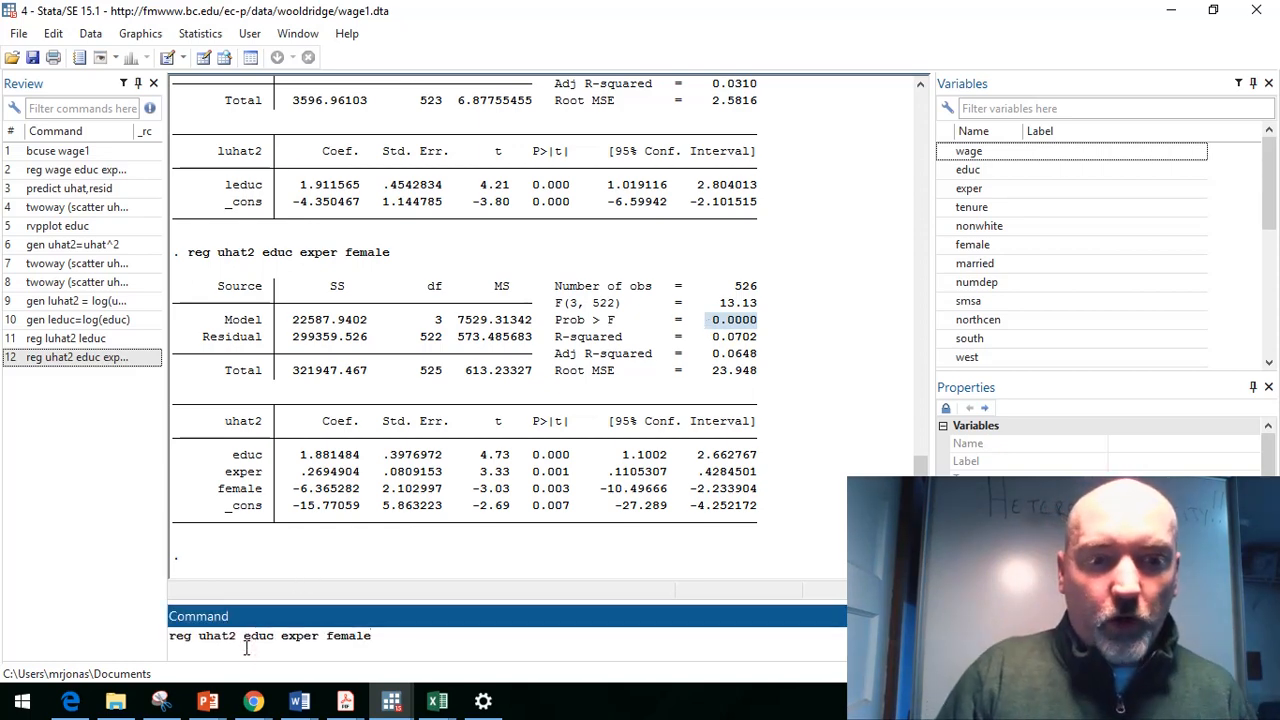
{"action": "key", "text": "Page_Up"}
{"action": "key", "text": "Page_Up"}
{"action": "key", "text": "Page_Up"}
{"action": "key", "text": "Page_Up"}
{"action": "key", "text": "Page_Up"}
{"action": "key", "text": "Page_Up"}
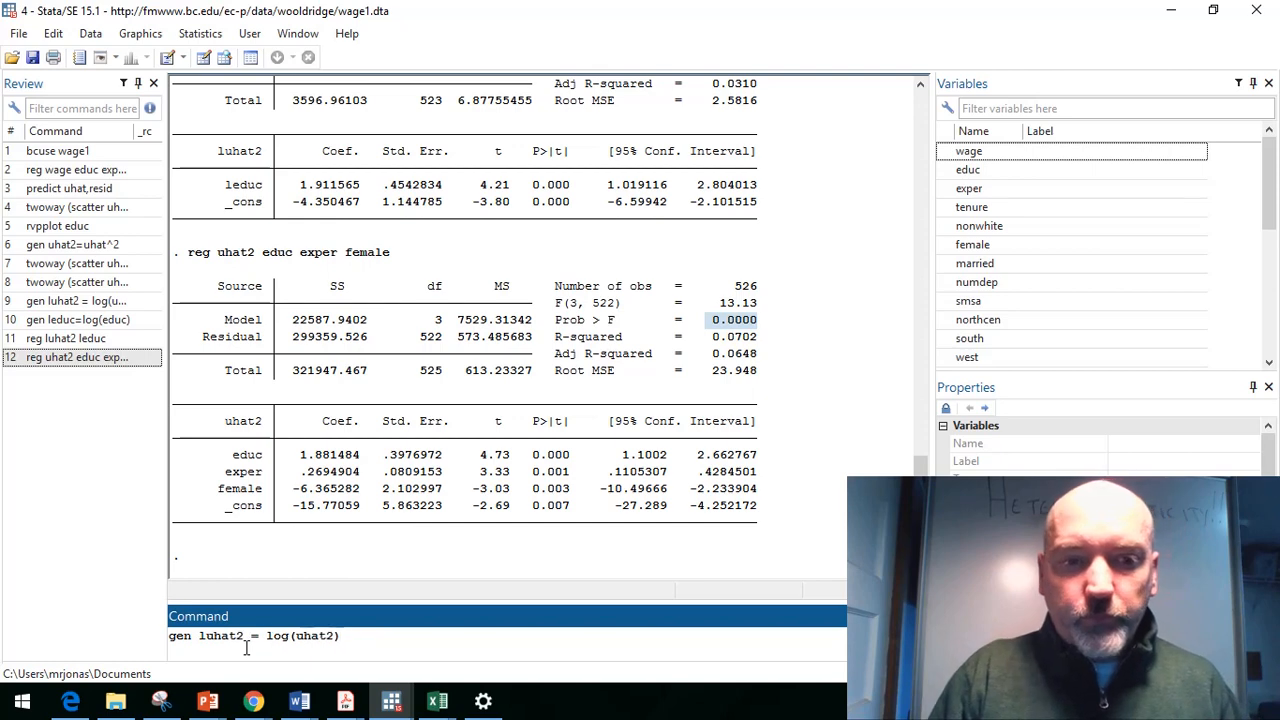
{"action": "key", "text": "Page_Up"}
{"action": "key", "text": "Page_Up"}
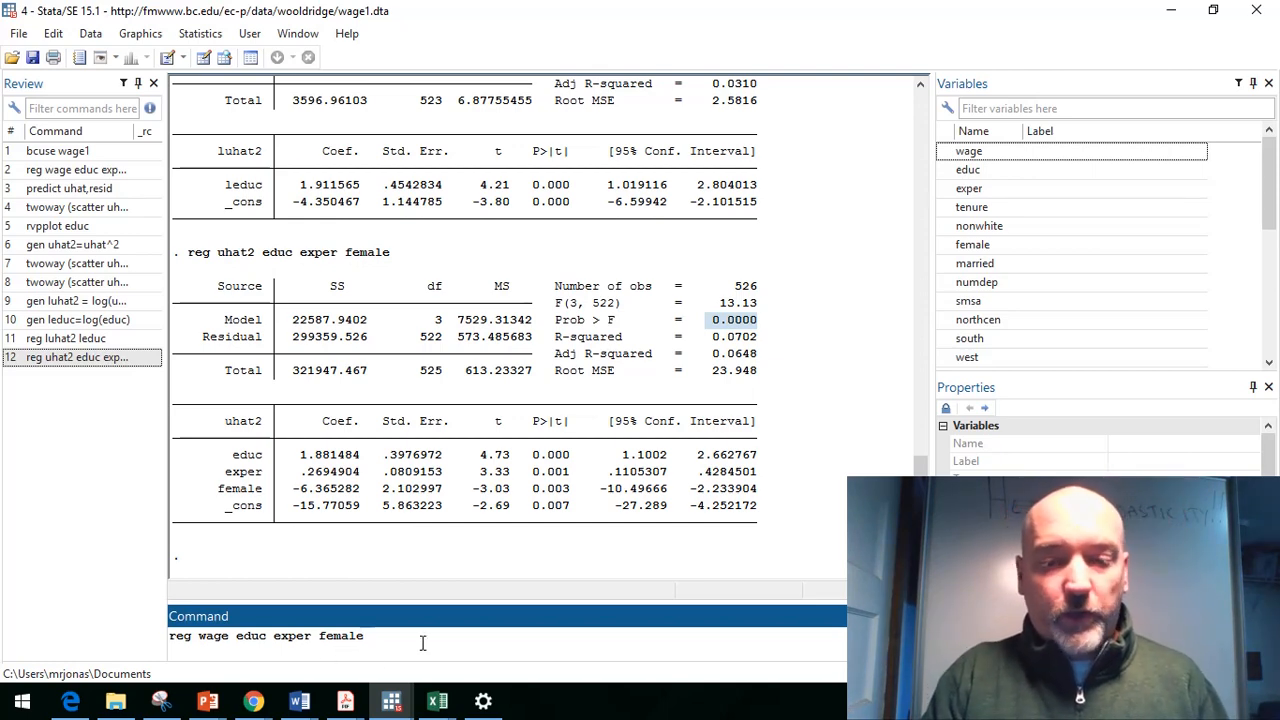
{"action": "key", "text": "Return"}
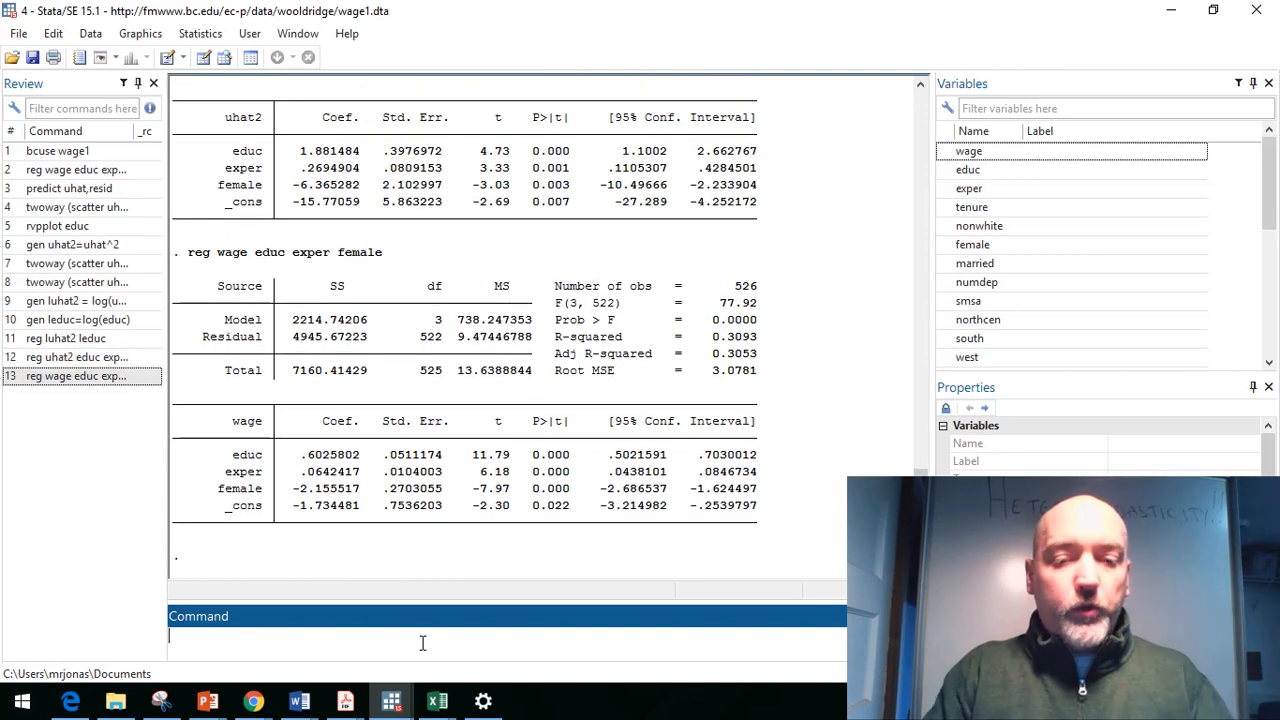
Step: Run the Breusch-Pagan test with hettest, rhs fstat and highlight its Prob > F value
{"action": "type", "text": "hettest"}
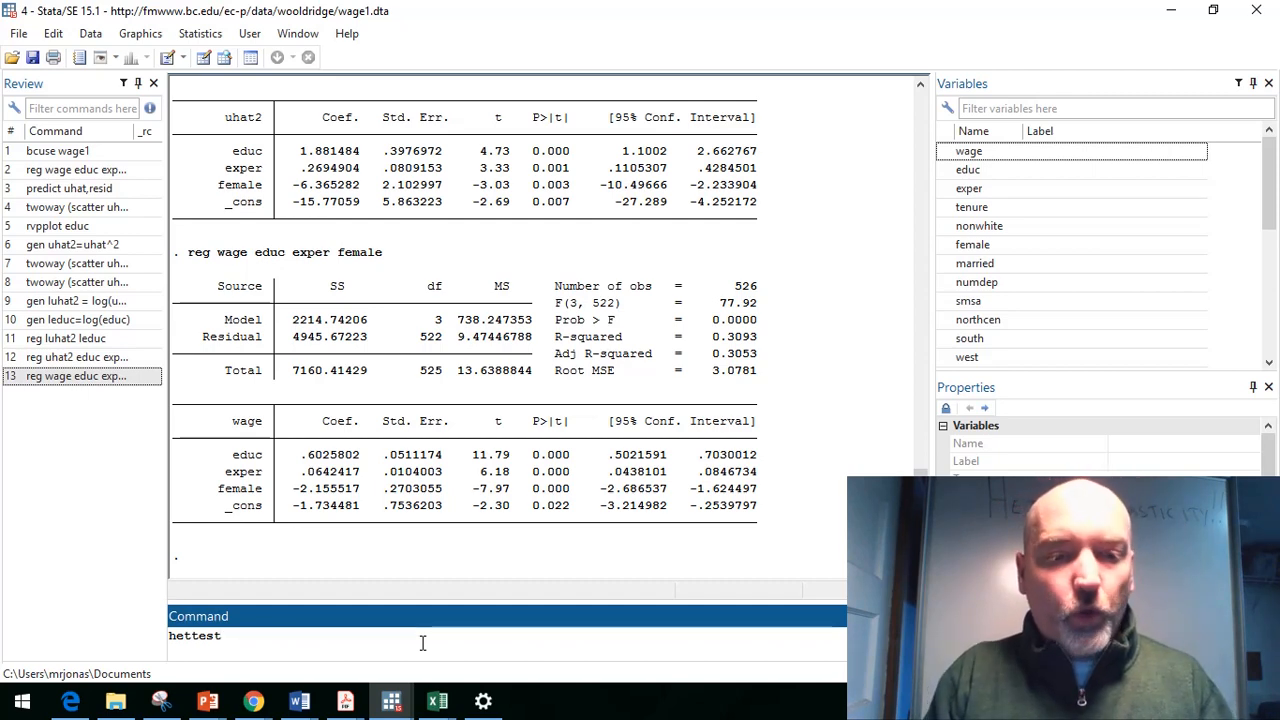
{"action": "type", "text": ","}
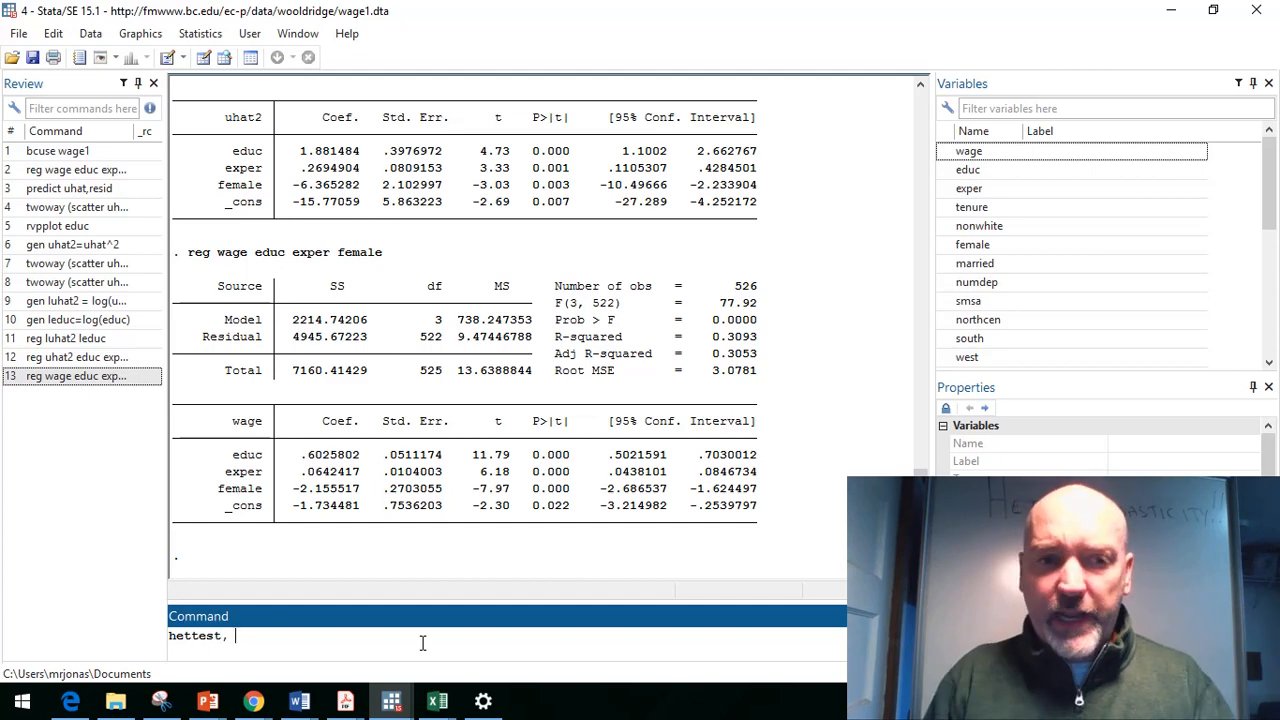
{"action": "type", "text": " rhs"}
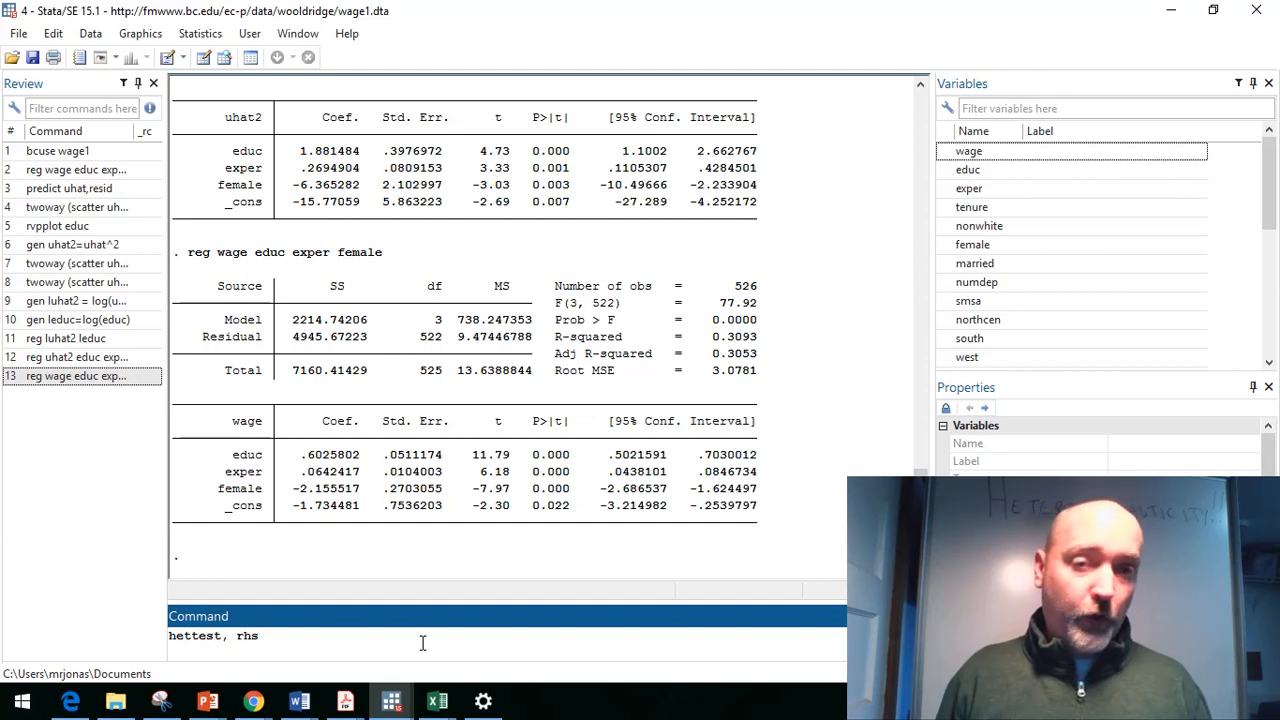
{"action": "type", "text": "f"}
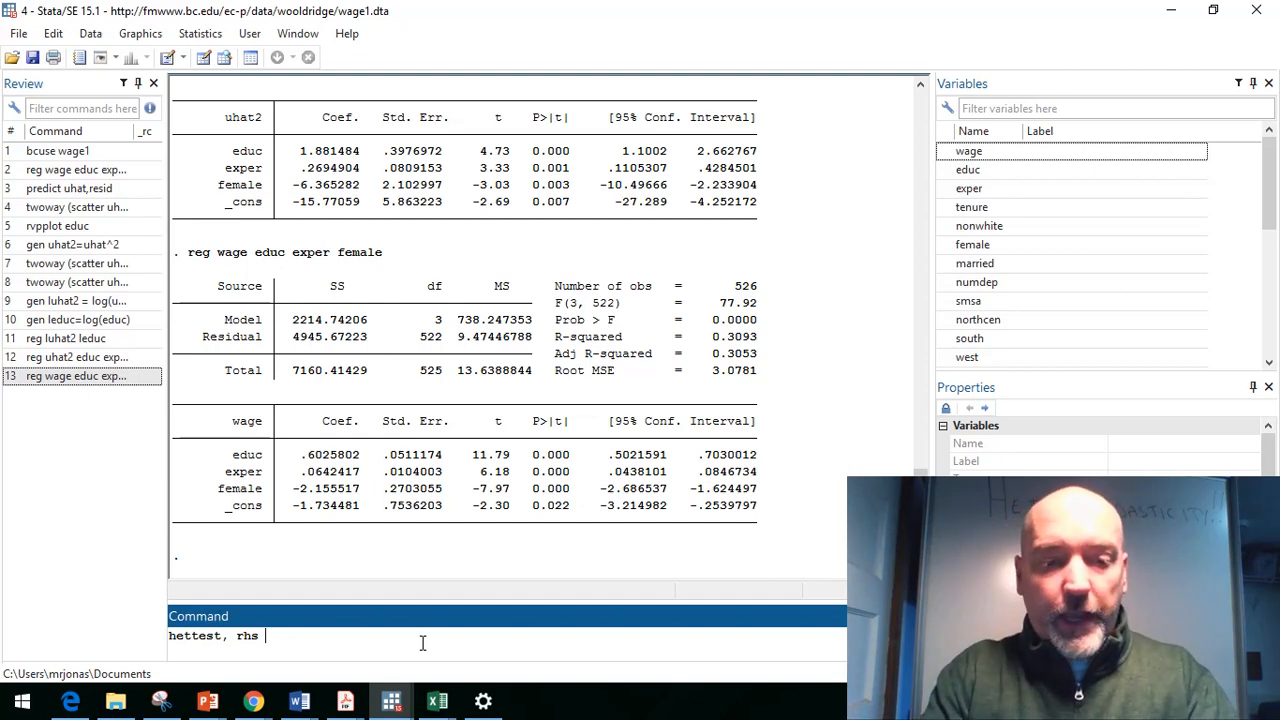
{"action": "type", "text": "stat"}
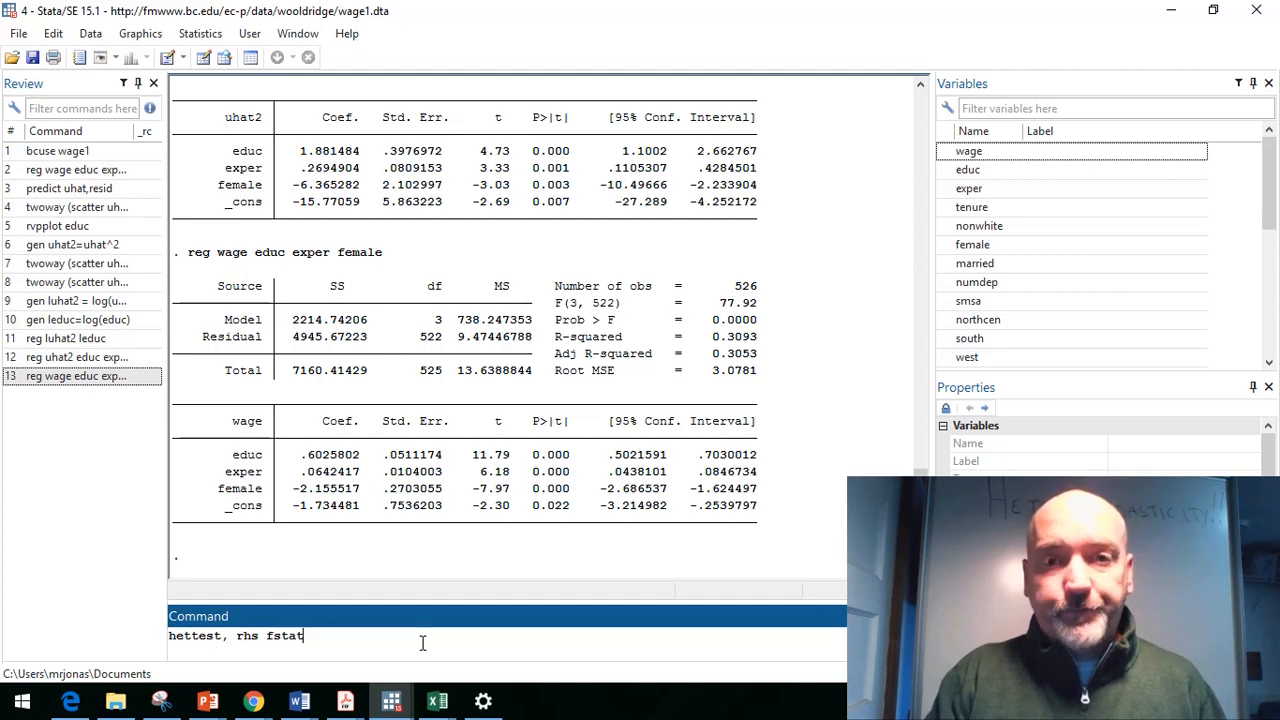
{"action": "key", "text": "Return"}
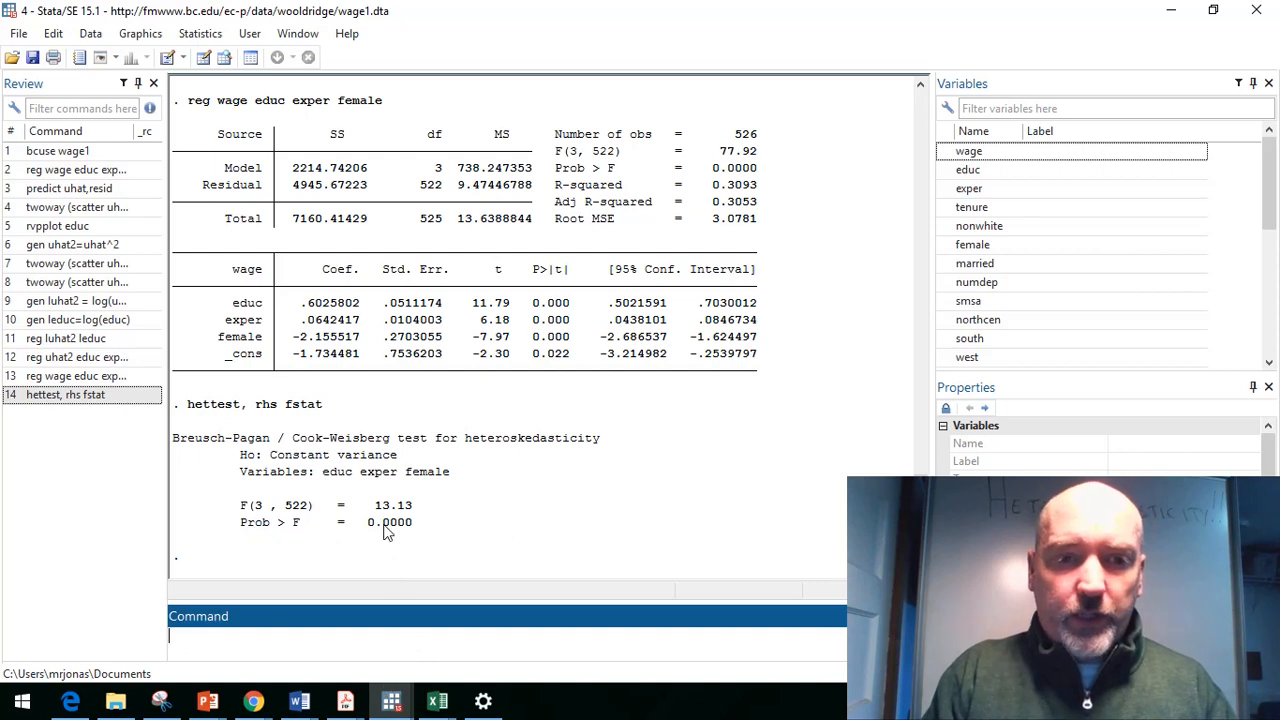
{"action": "left_click_drag", "start_coordinate": [370, 502], "coordinate": [421, 533]}
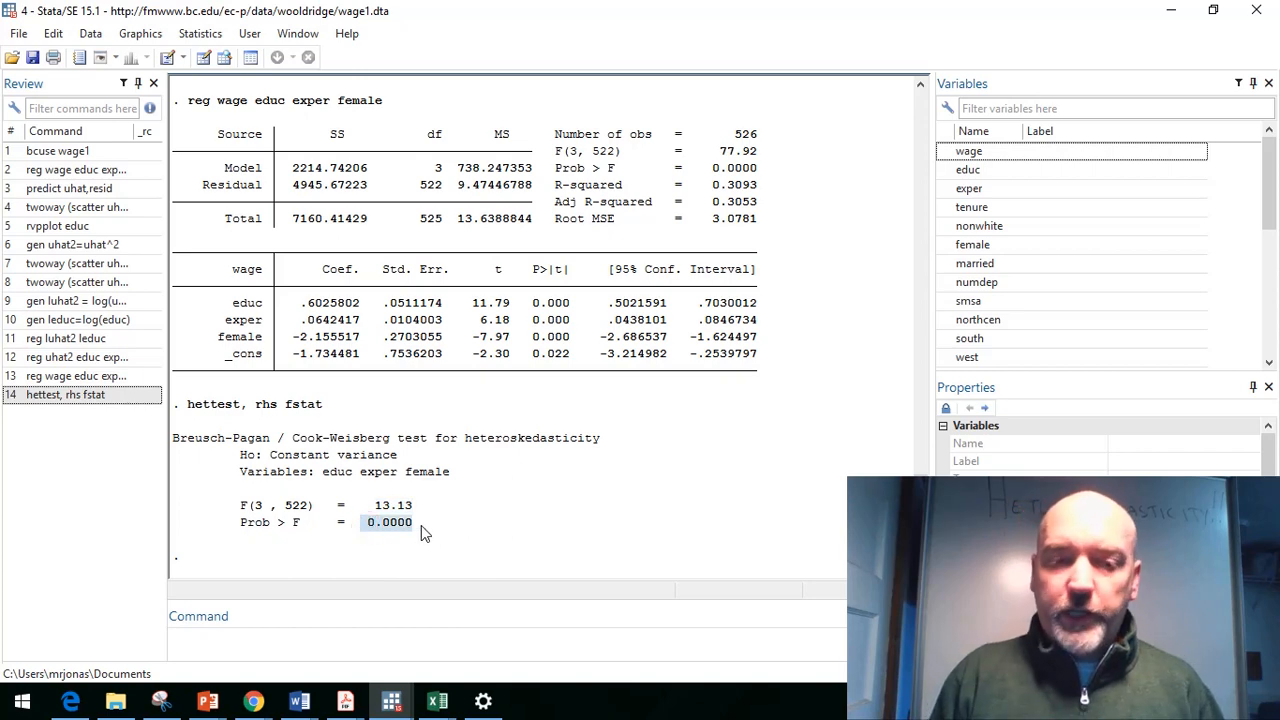